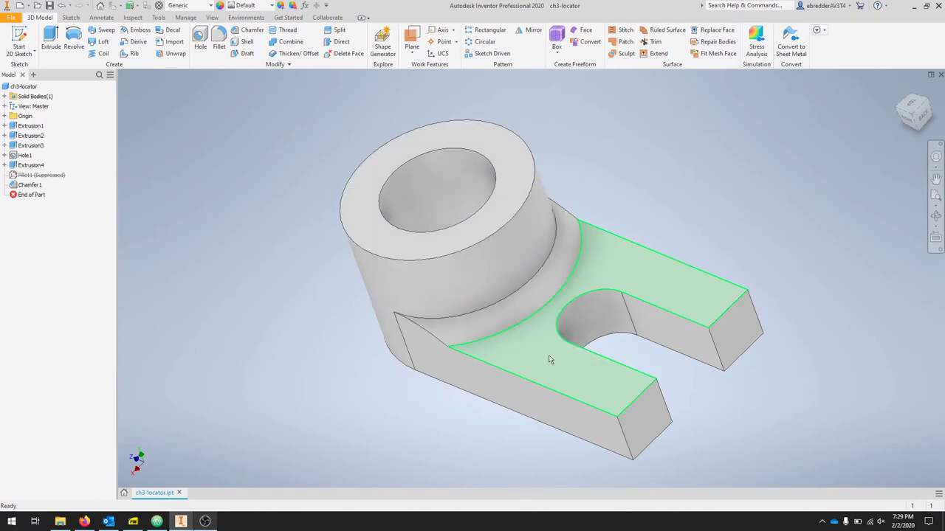
Create a new blank part, Part1, from the Metric Standard (mm).ipt template.
click(13, 18)
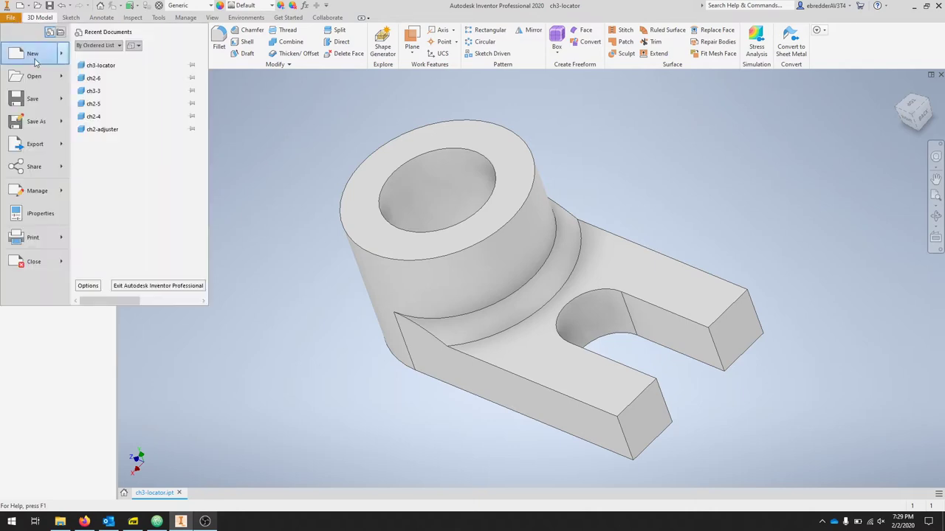
mouse_move(32, 53)
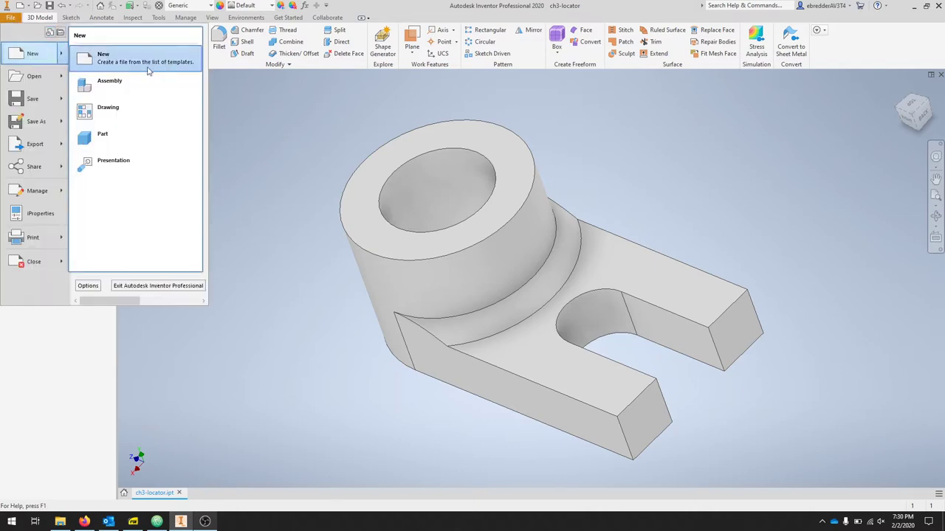
click(164, 67)
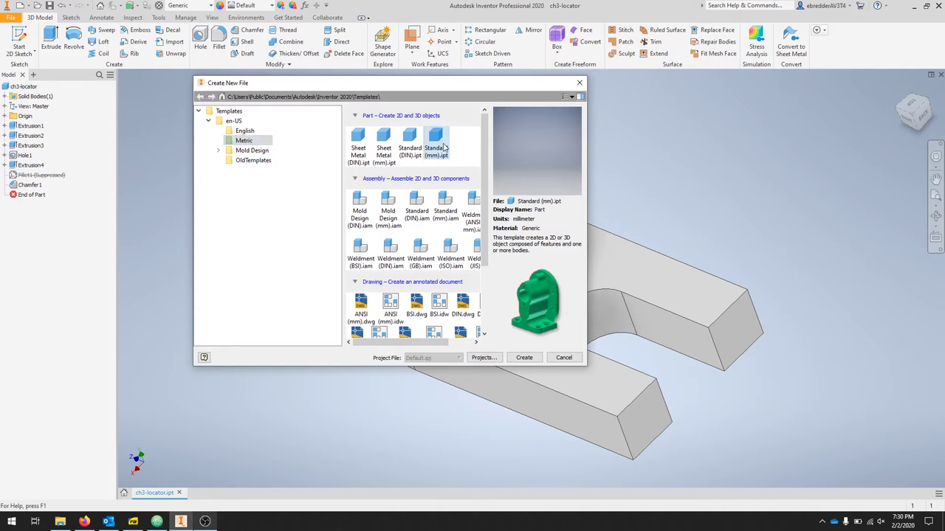
click(525, 358)
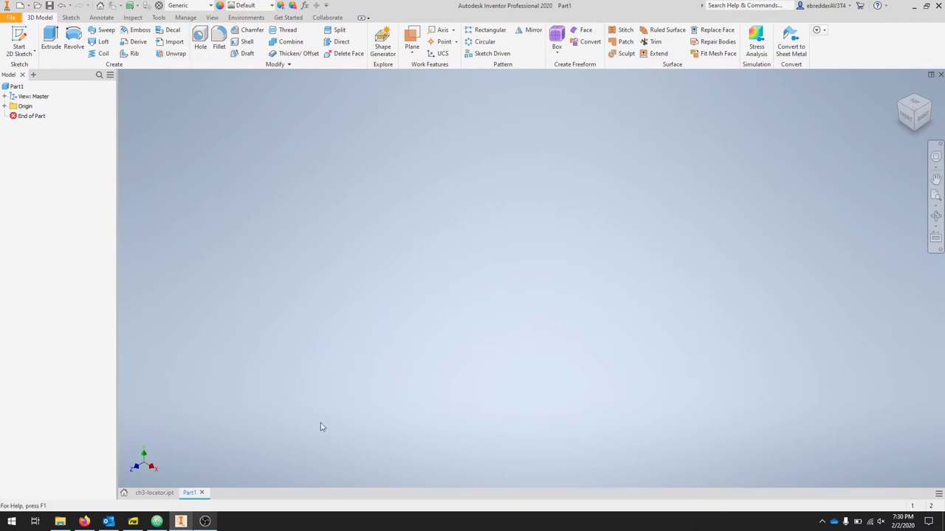
In Part1's document settings, set linear dimension precision to two decimals (2.12).
click(159, 18)
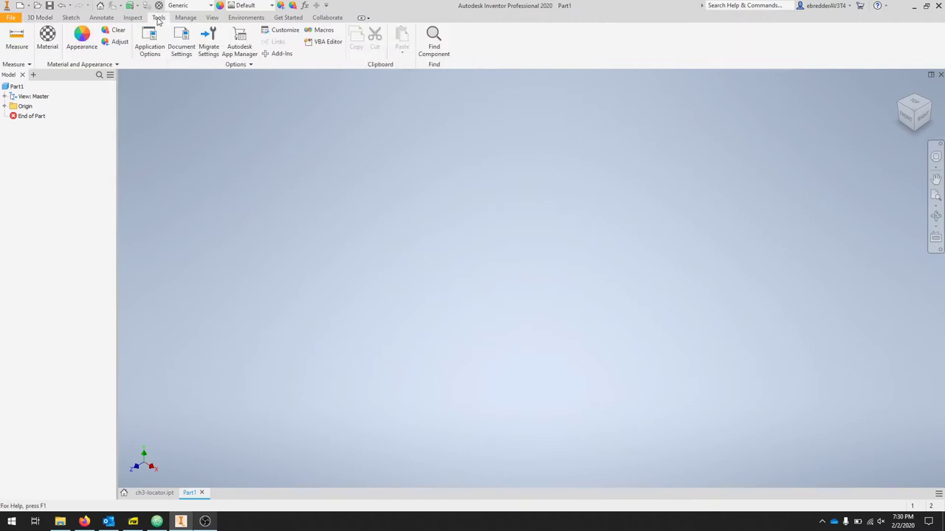
click(181, 44)
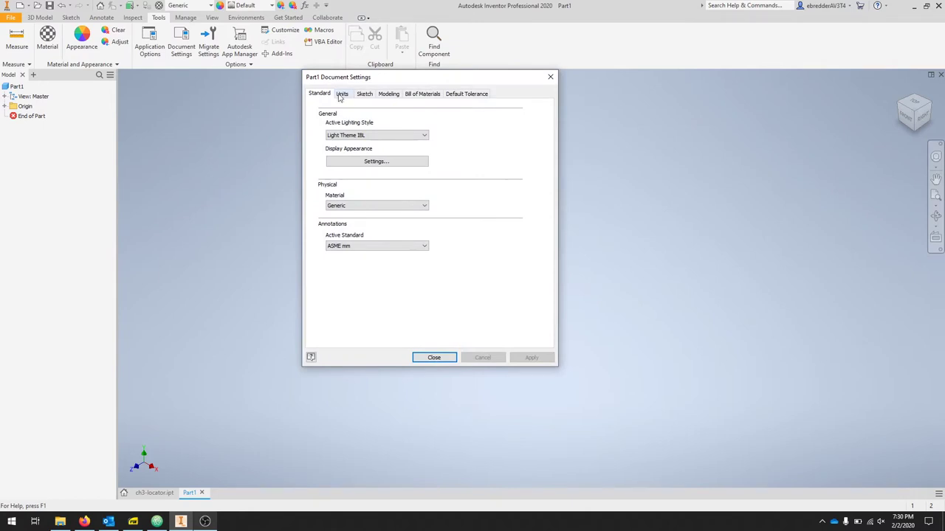
click(345, 97)
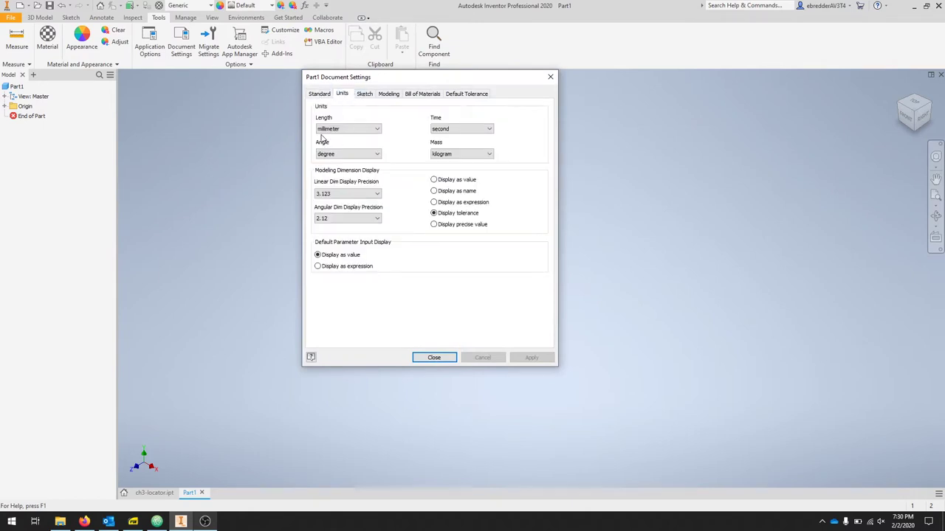
click(358, 193)
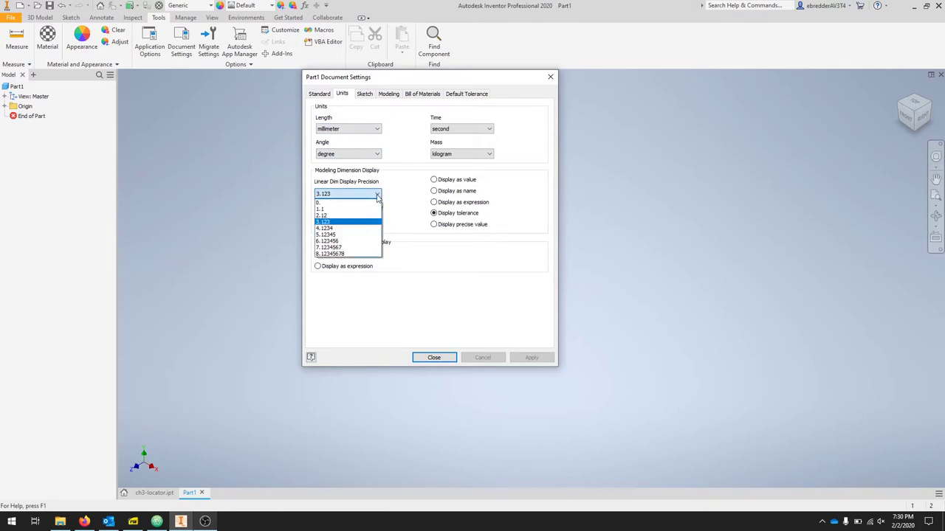
click(357, 218)
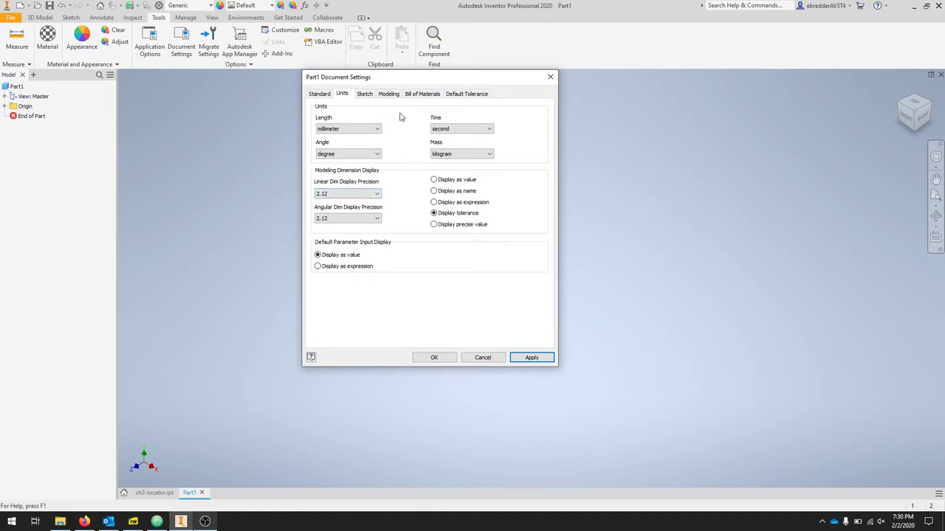
Set sketch snap to 5 mm in X and Y with major grid every 5 lines, and apply.
click(367, 95)
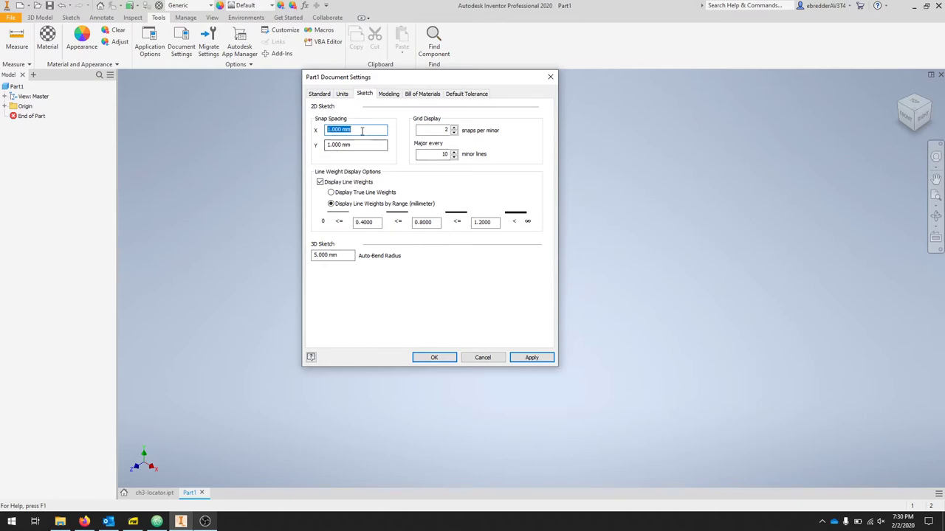
text(5)
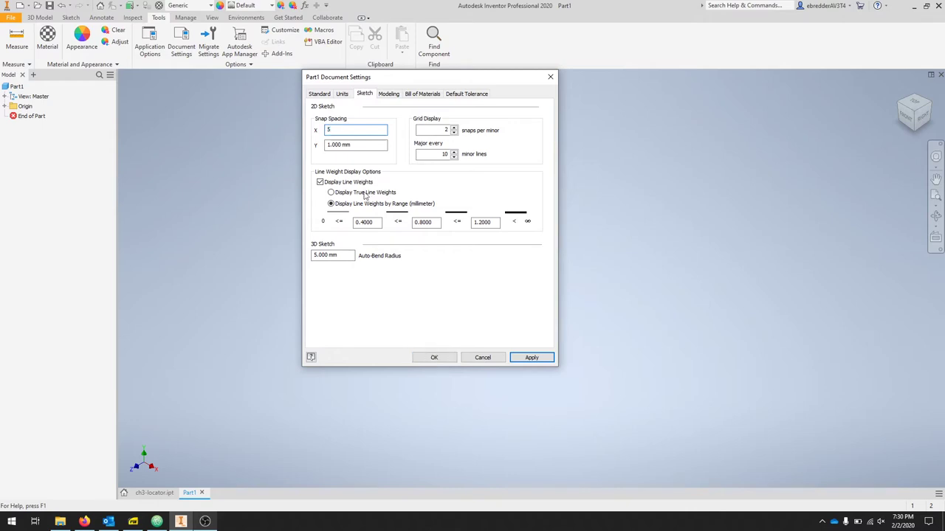
key(Tab)
text(5)
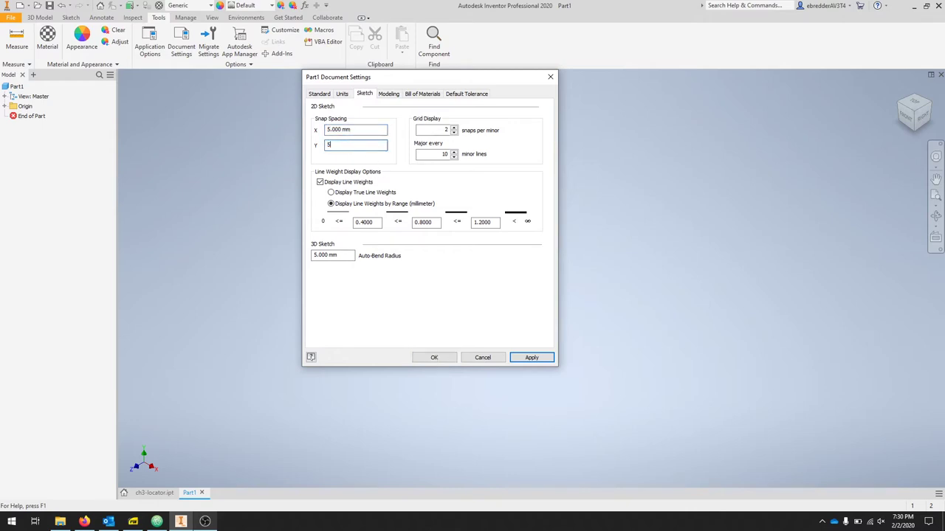
key(Tab)
key(Tab)
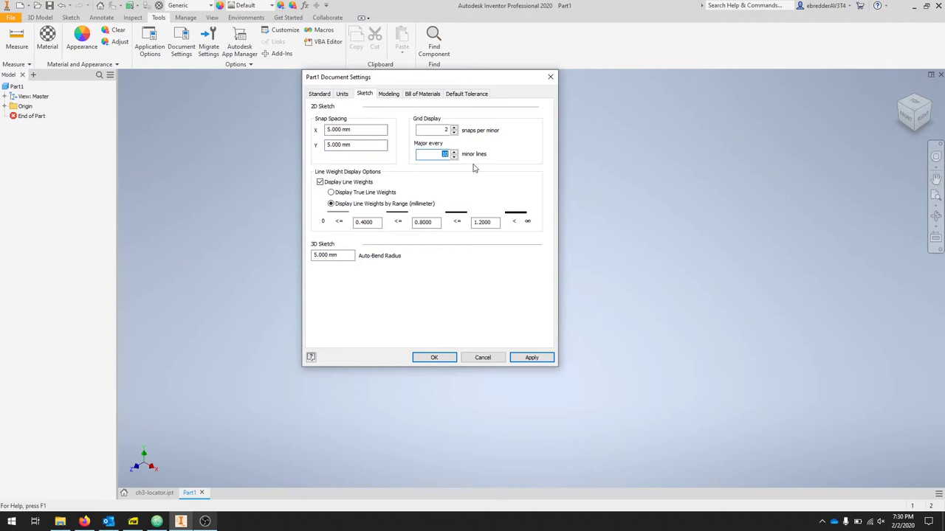
text(5)
click(530, 359)
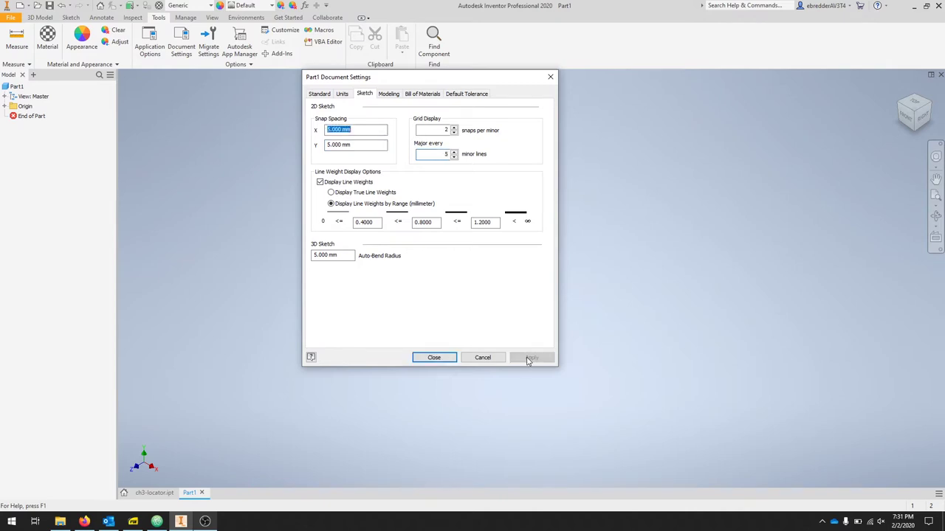
click(435, 358)
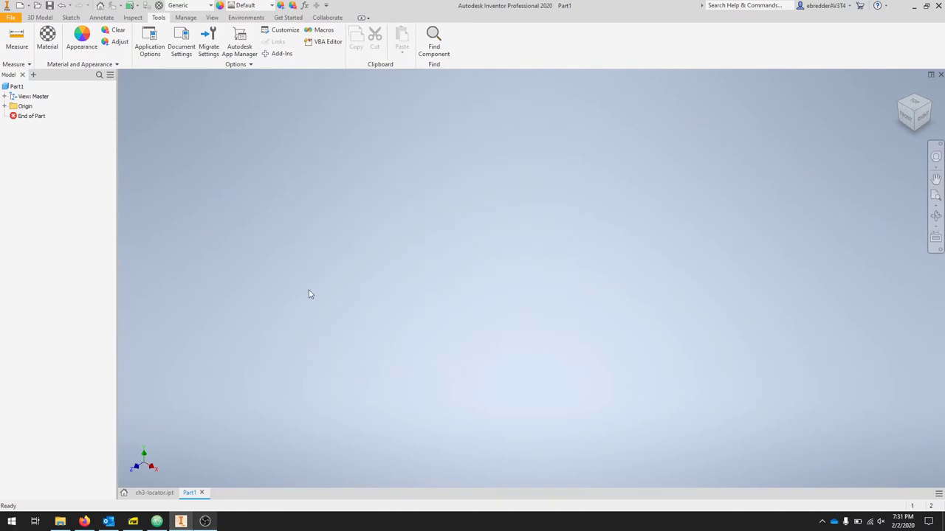
Start a new 2D sketch on the XY origin plane.
click(71, 17)
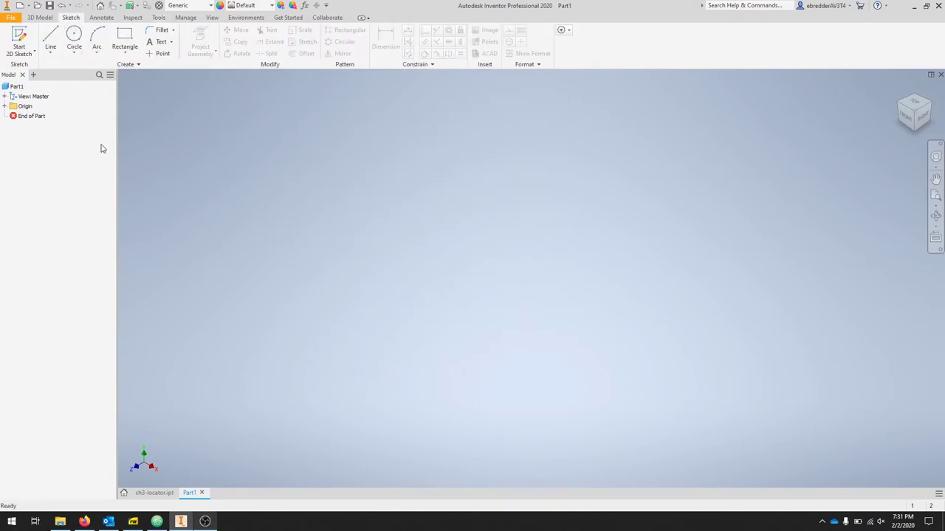
click(20, 37)
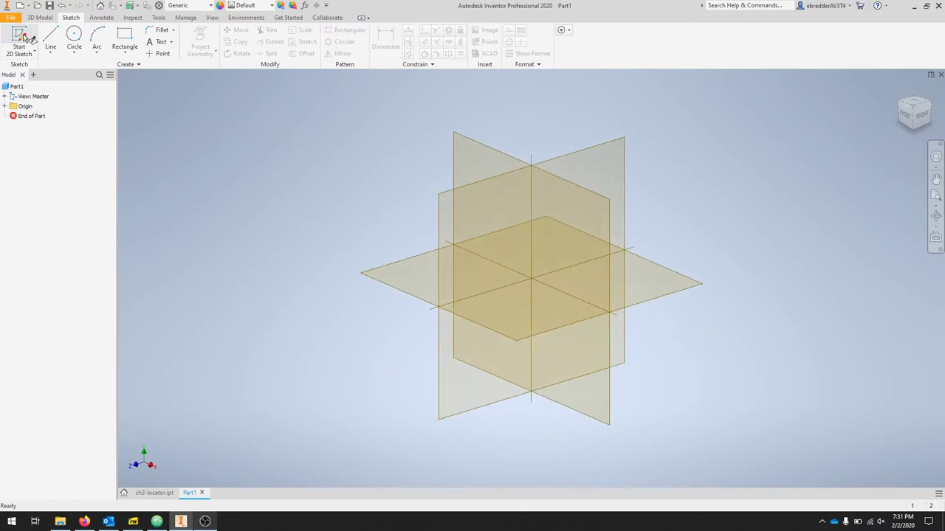
click(419, 281)
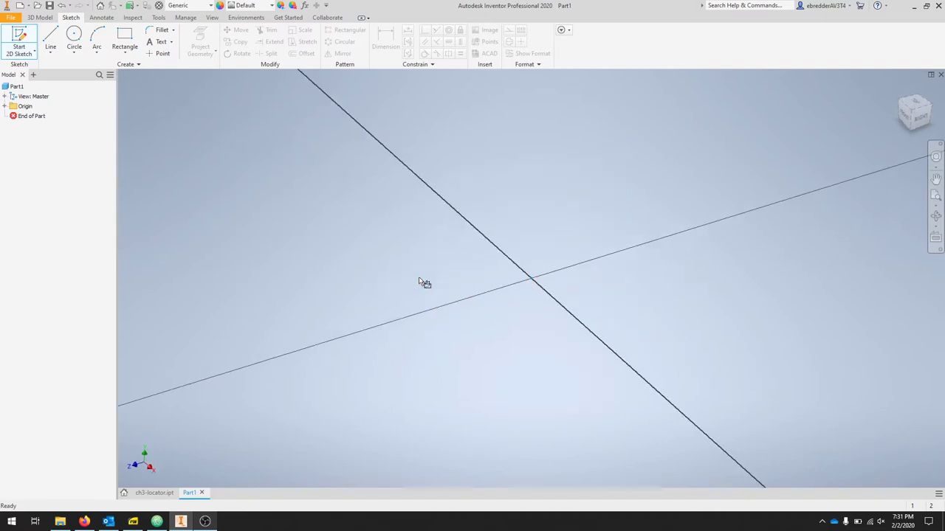
Draw a rectangle above and right of the origin in the top view.
click(122, 35)
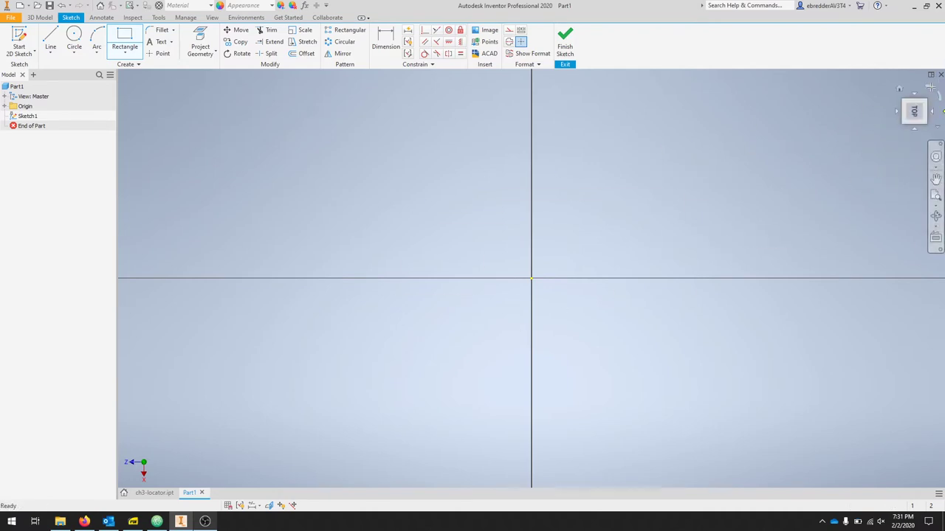
click(930, 87)
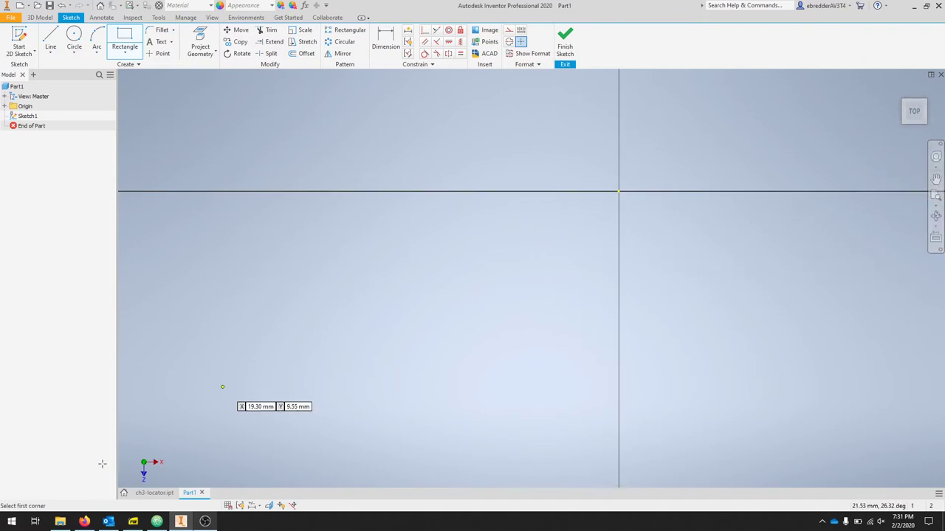
click(658, 90)
click(856, 163)
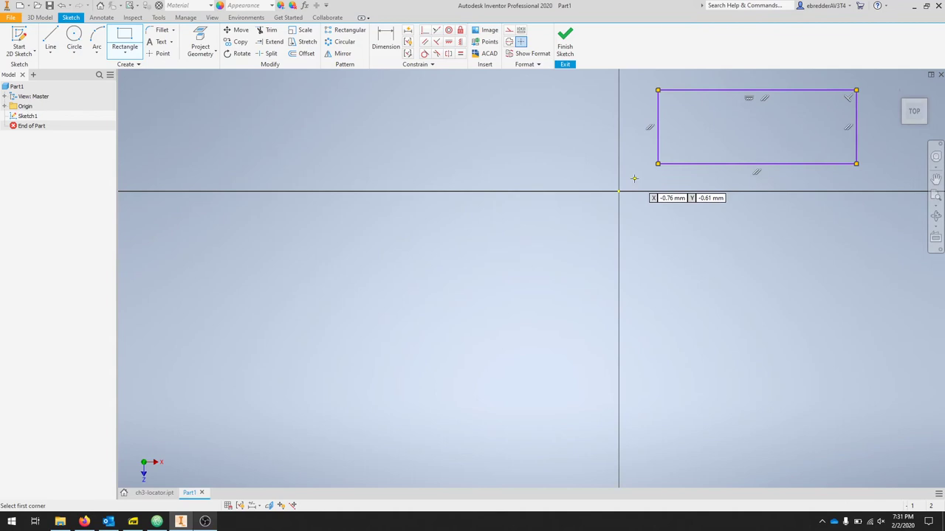
shift+middle_drag(634, 177, 574, 210)
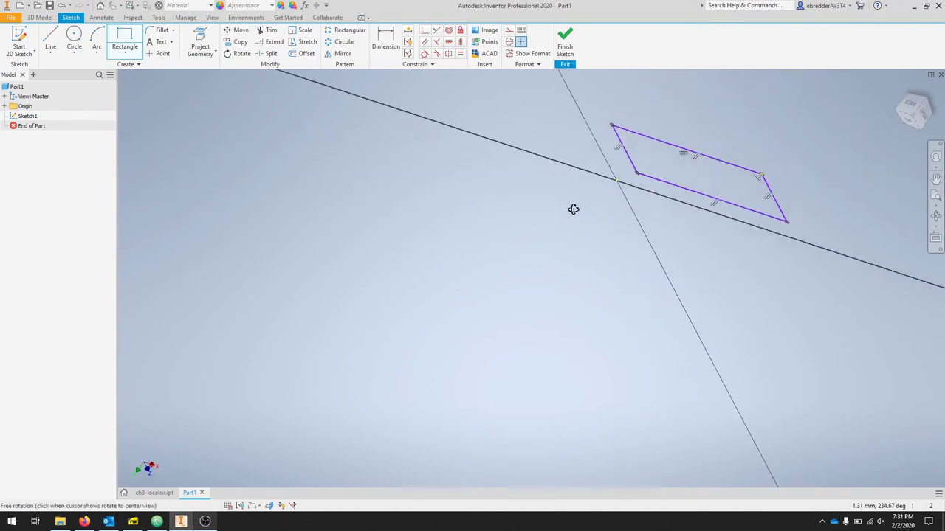
key(Page_Up)
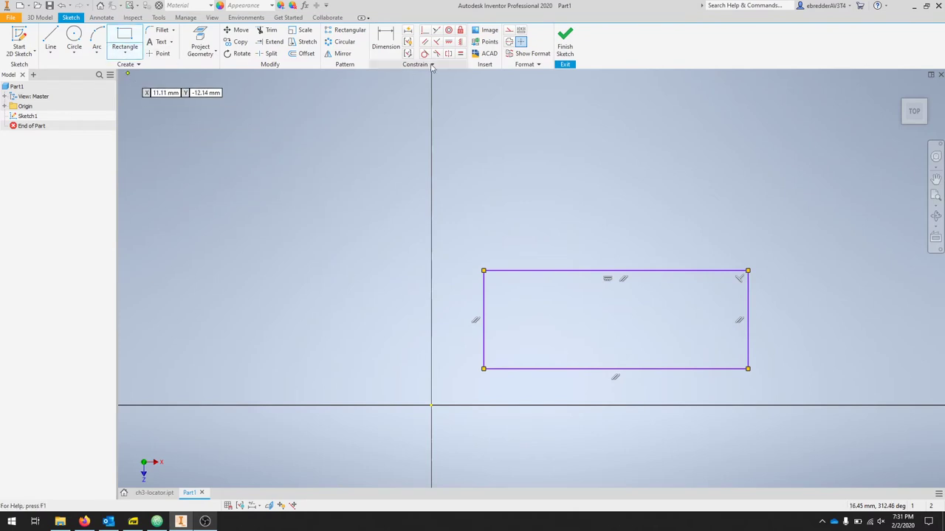
Dimension the rectangle's top edge to a 75 mm width.
click(385, 41)
click(612, 271)
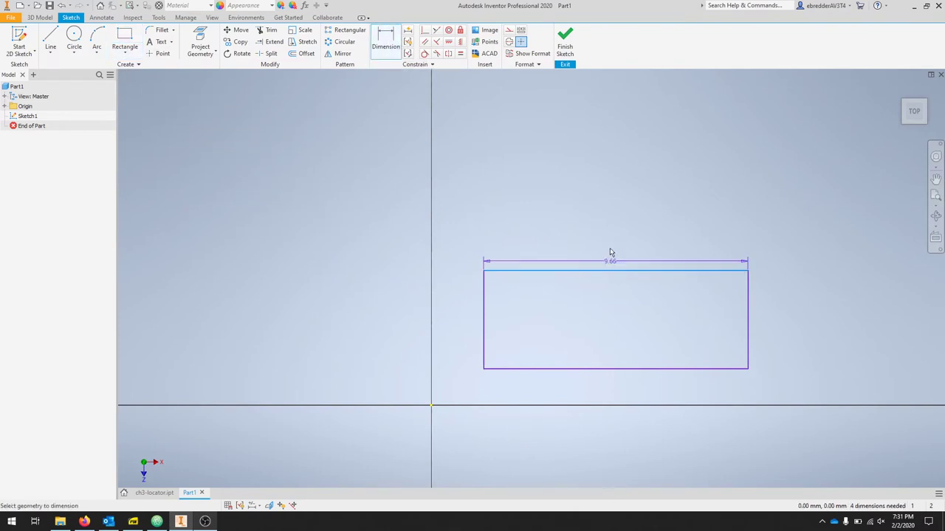
click(610, 243)
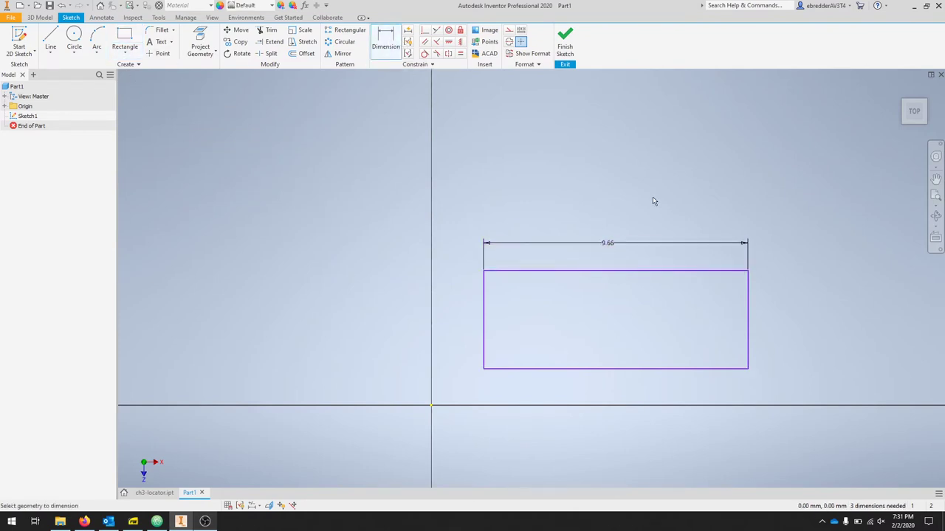
text(75)
double_click(610, 244)
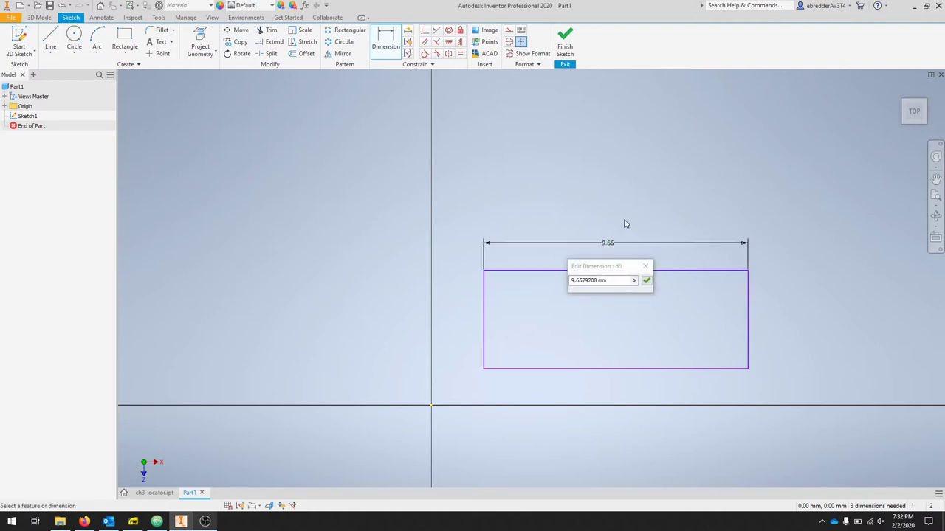
text(75)
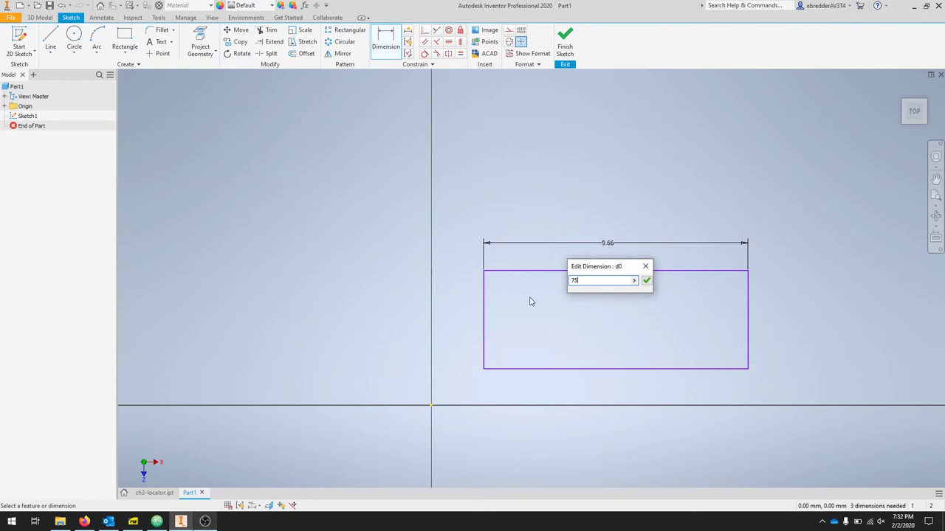
key(Return)
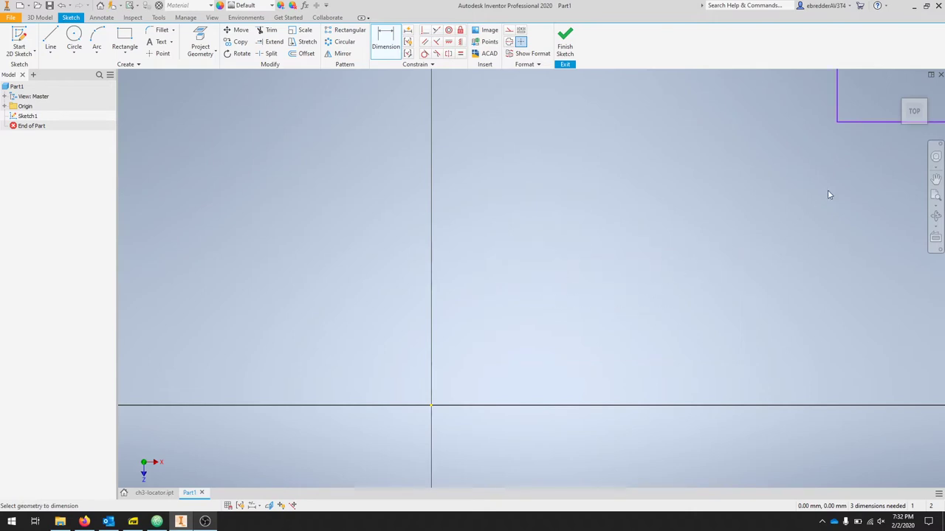
scroll(829, 192, down, 3)
mouse_move(855, 189)
middle_down()
mouse_move(595, 238)
mouse_move(320, 376)
middle_up()
scroll(443, 373, down, 3)
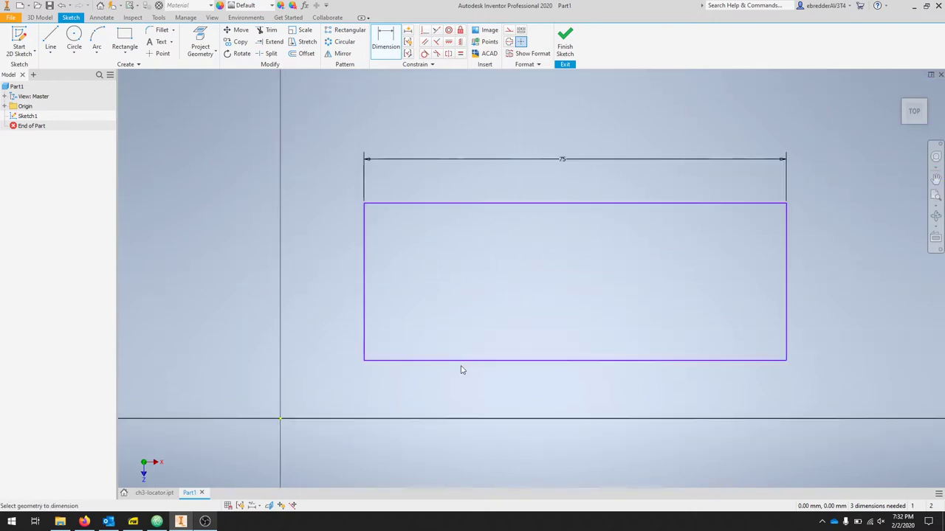
Dimension the rectangle's left edge to a 50 mm height.
click(365, 271)
click(340, 306)
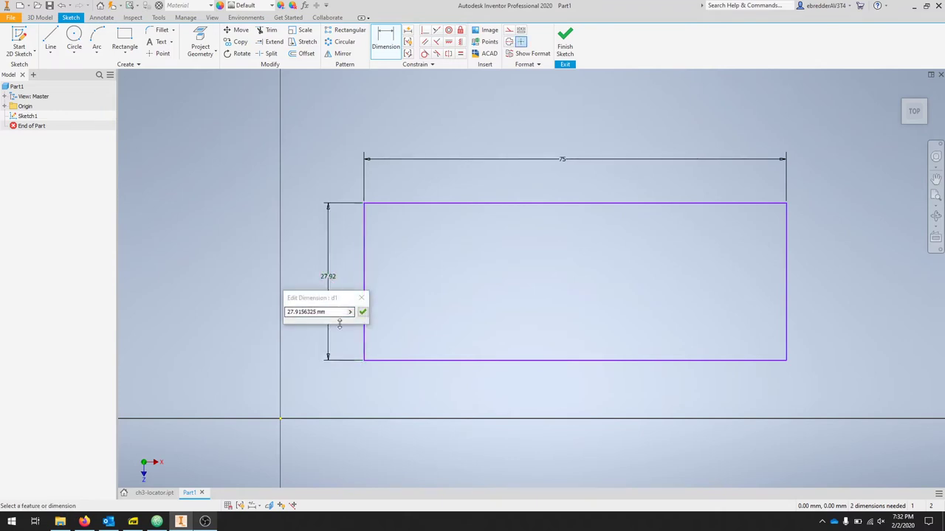
text(50)
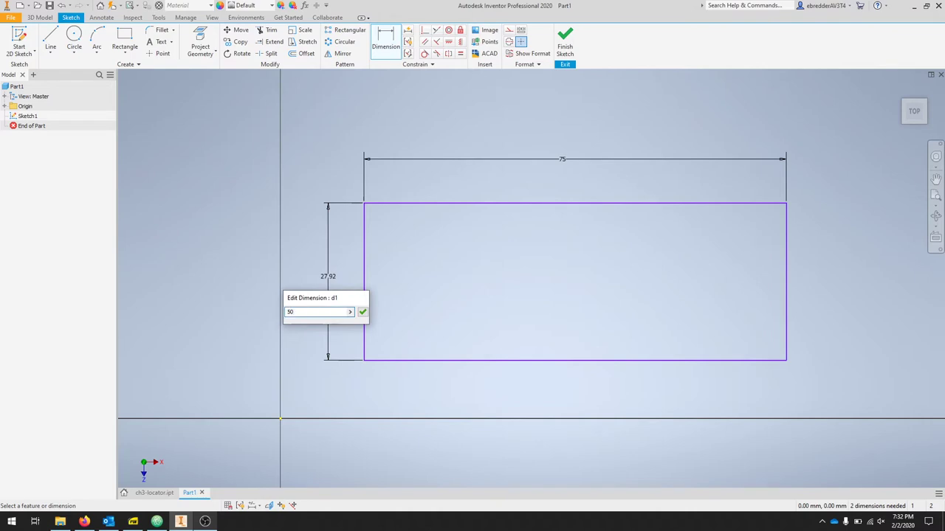
key(Return)
scroll(429, 423, down, 2)
middle_drag(432, 423, 449, 318)
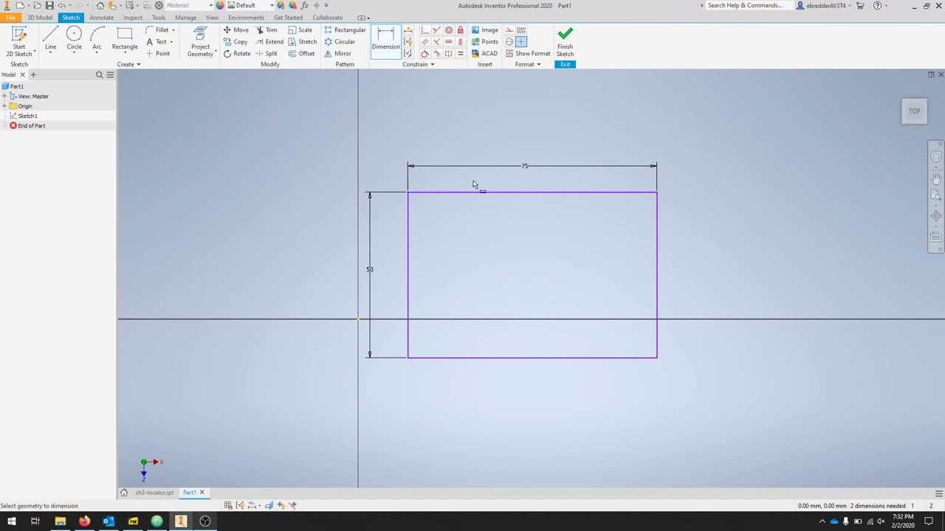
Make the rectangle's lower-left corner coincident with the sketch origin.
click(425, 32)
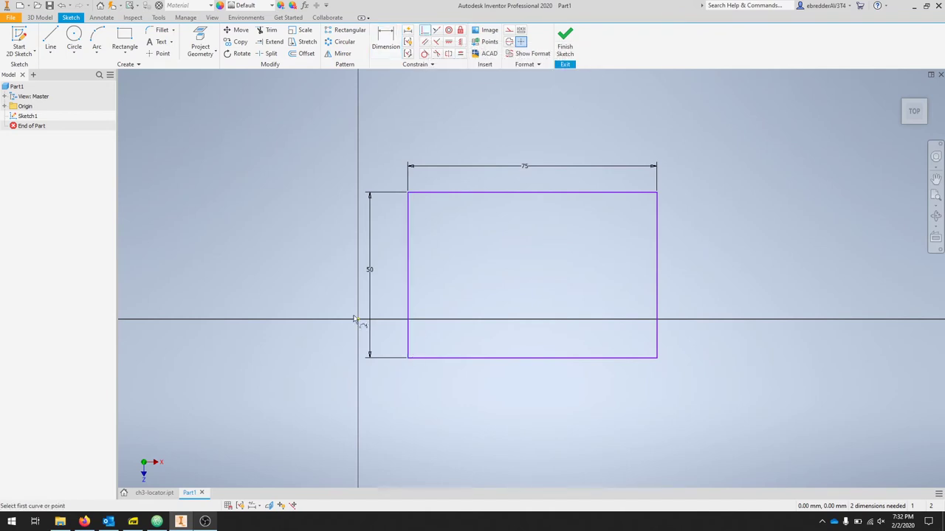
click(409, 359)
click(358, 320)
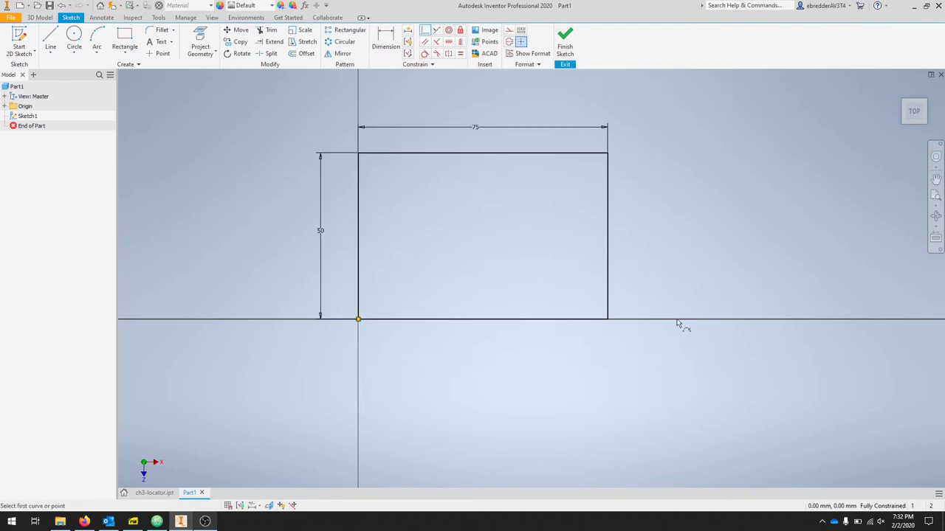
key(e)
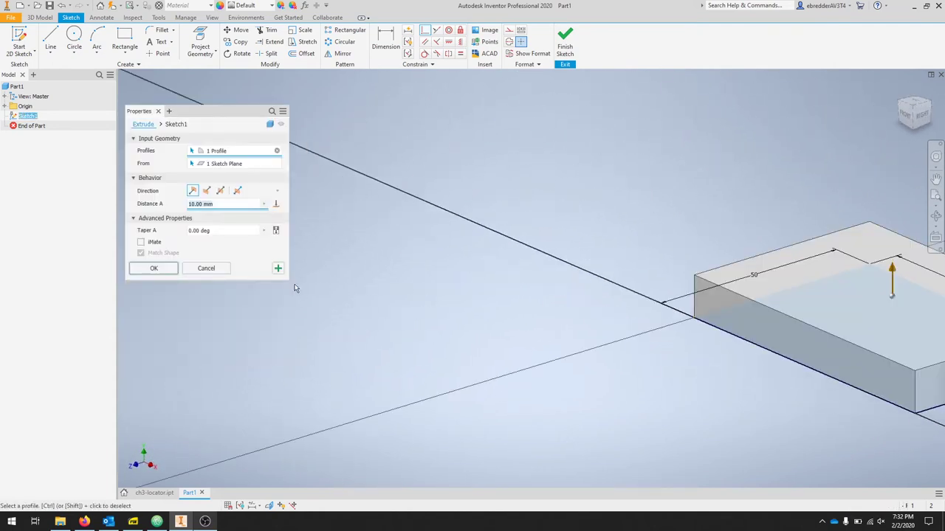
Extrude the 75 × 50 rectangle 15 mm into a solid block.
click(229, 204)
text(15)
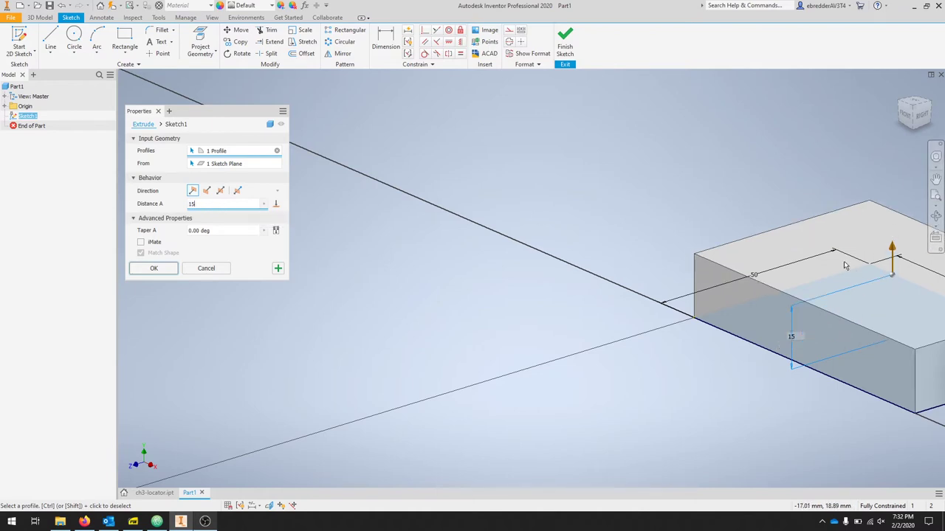
middle_drag(731, 332, 479, 341)
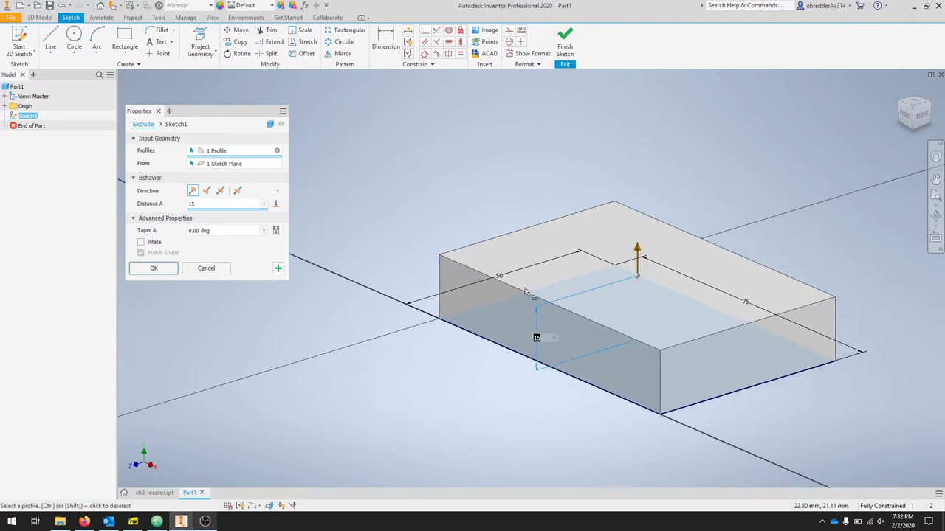
click(153, 269)
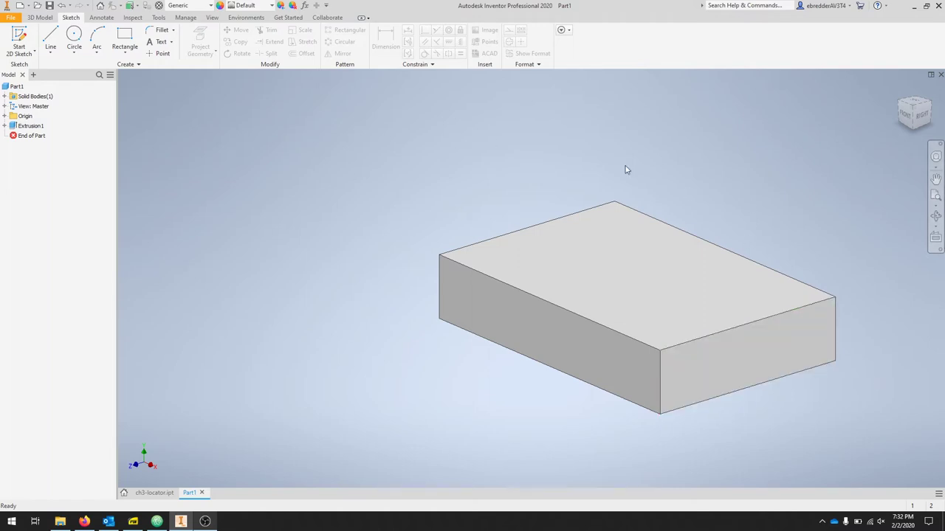
Rename Extrusion1's sketch from Sketch1 to 'base'.
click(5, 127)
click(35, 136)
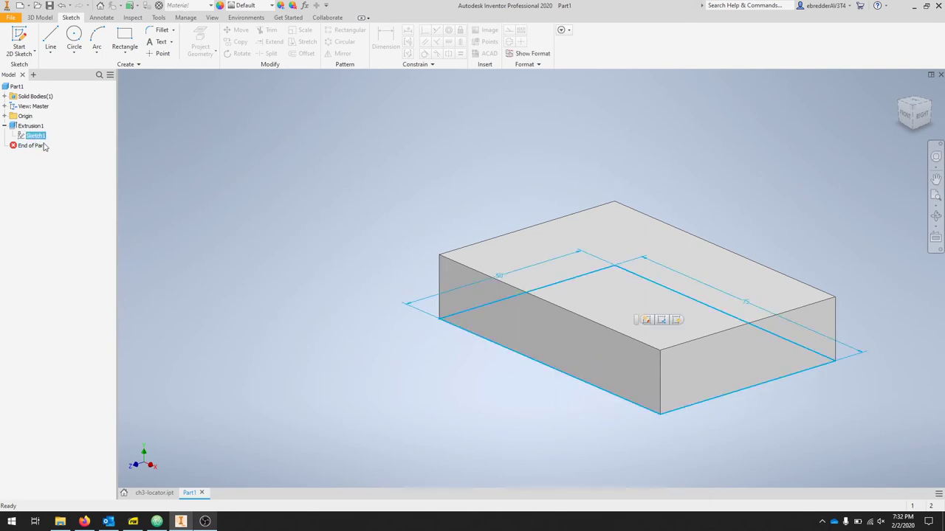
text(base)
click(336, 204)
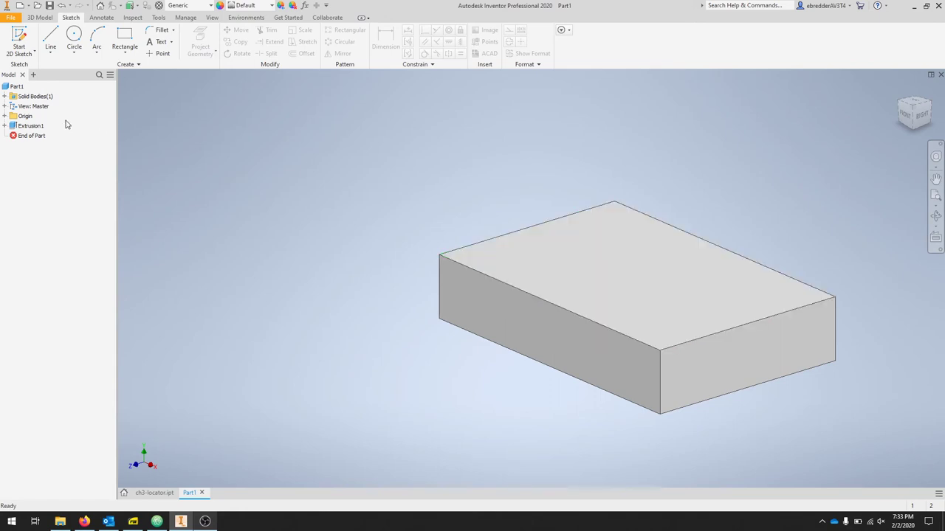
Start a new 2D sketch on the block's bottom face.
click(19, 42)
shift+middle_drag(632, 406, 622, 319)
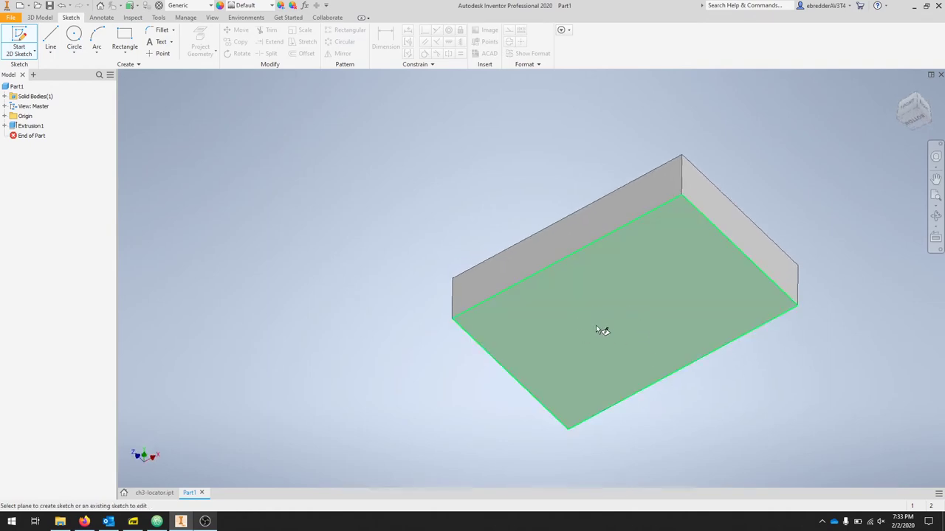
click(595, 315)
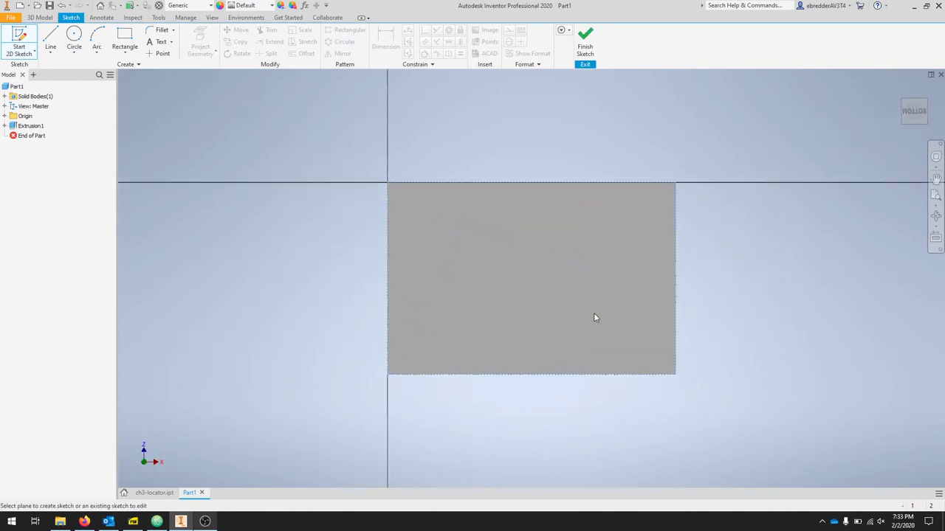
Draw a 50 mm circle centred on the block's end-edge midpoint.
click(73, 37)
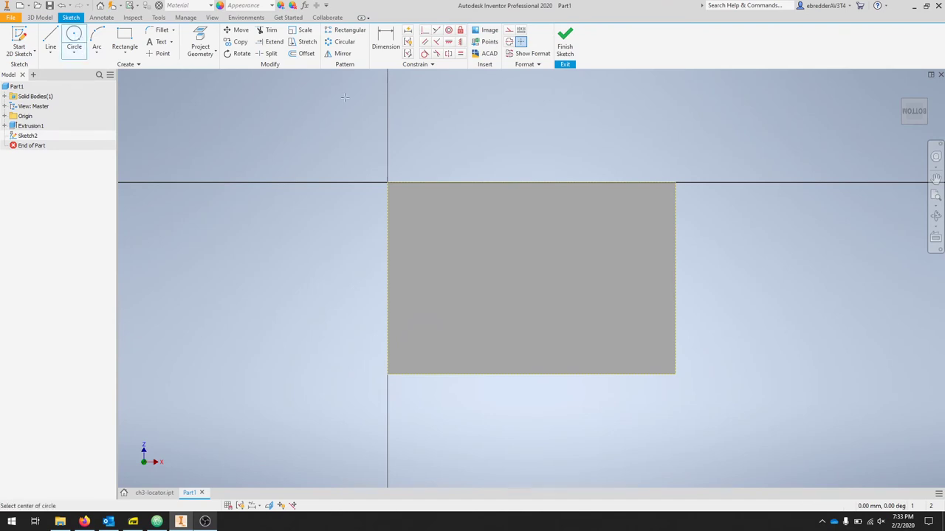
click(387, 279)
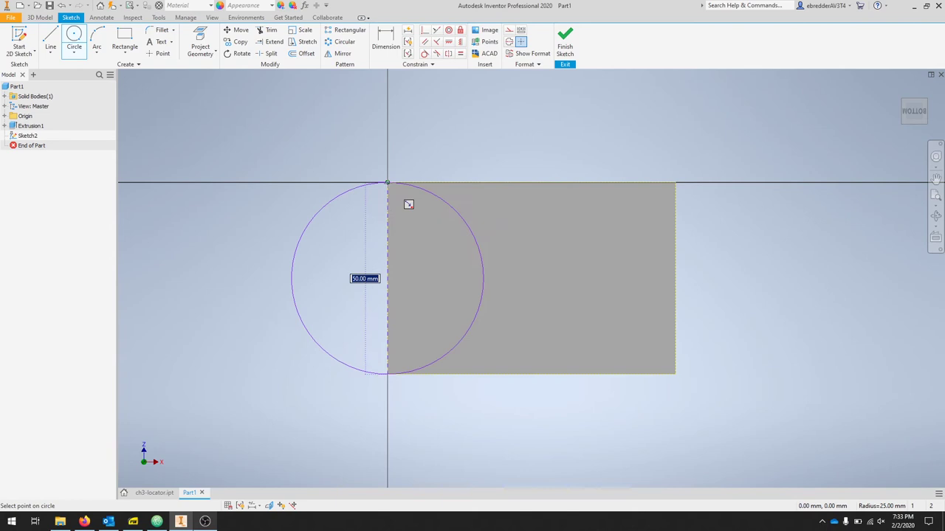
click(387, 183)
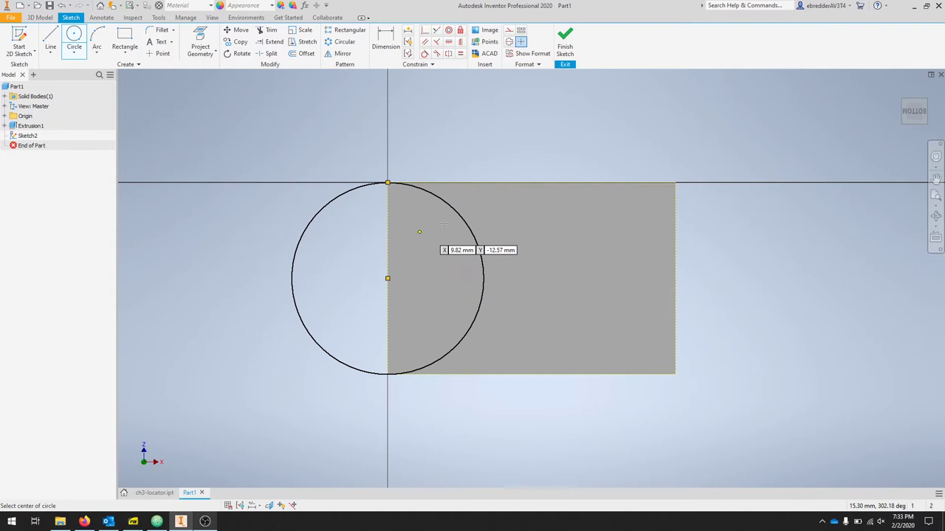
key(F6)
Extrude the circle 40 mm toward the block, joined as a cylinder boss.
key(e)
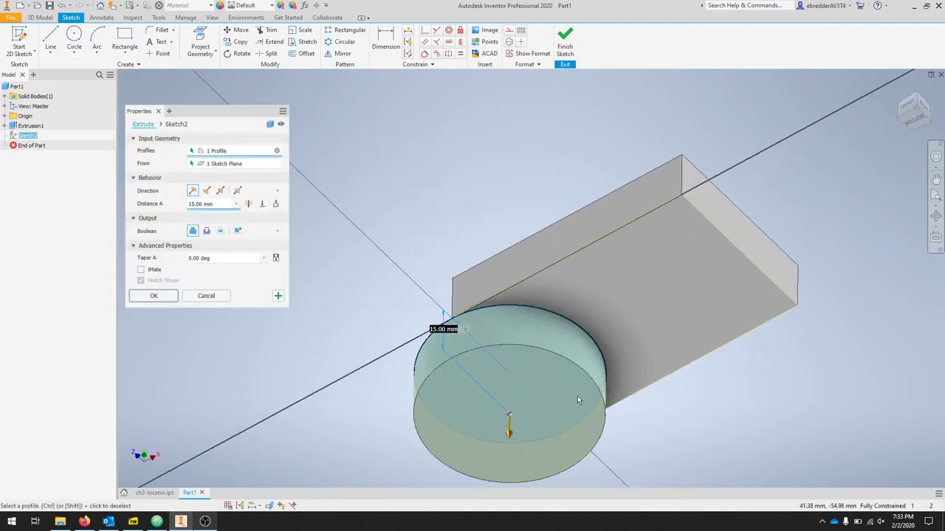
click(208, 192)
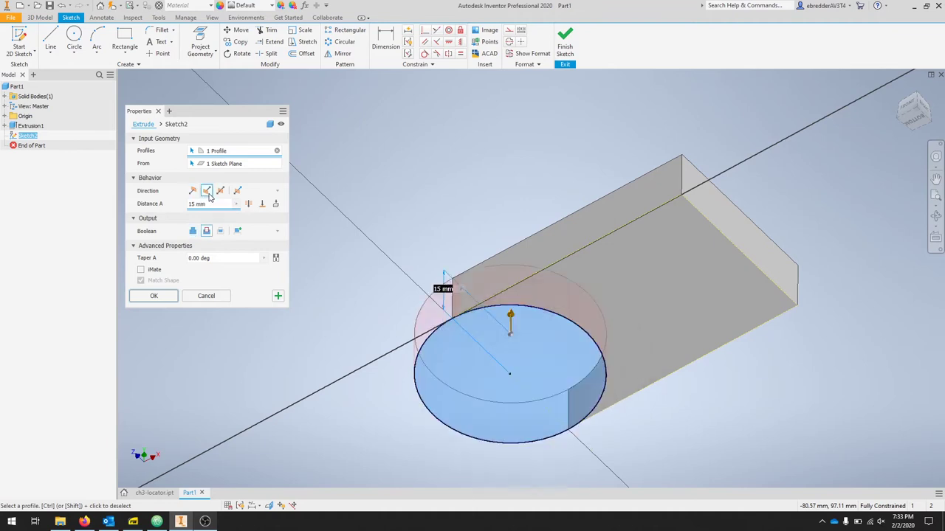
click(217, 204)
text(40)
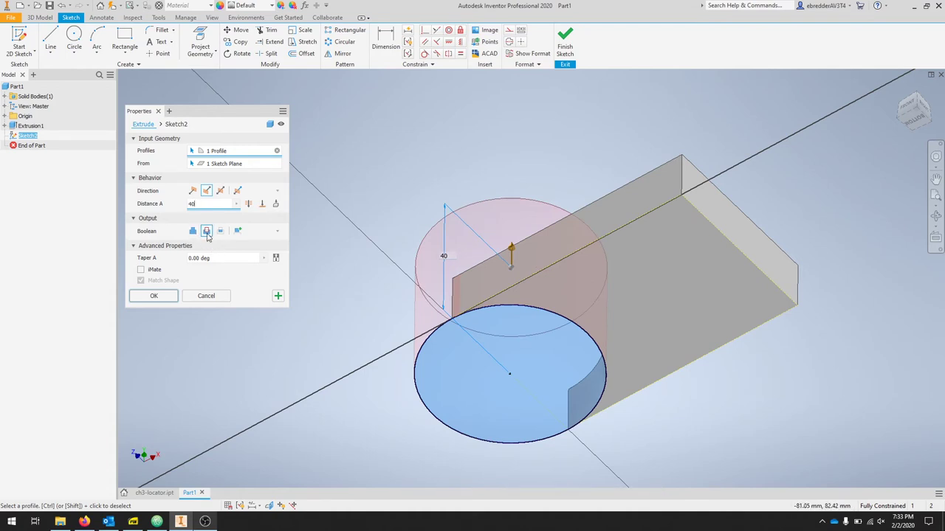
shift+middle_drag(469, 178, 561, 244)
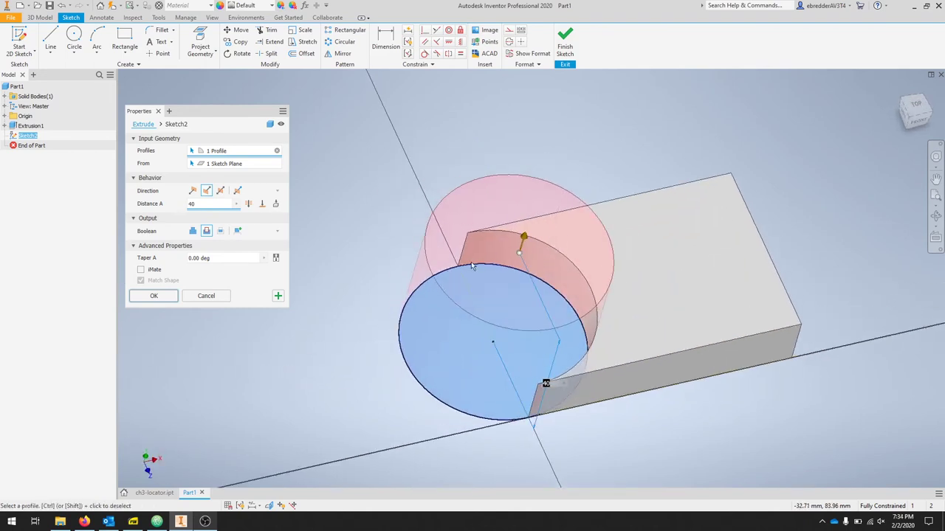
click(193, 233)
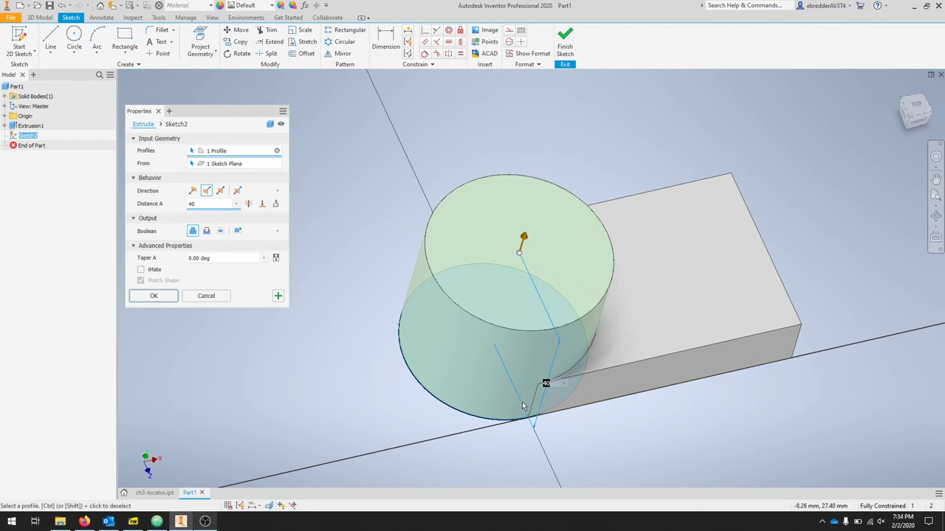
click(154, 296)
shift+middle_drag(854, 371, 742, 361)
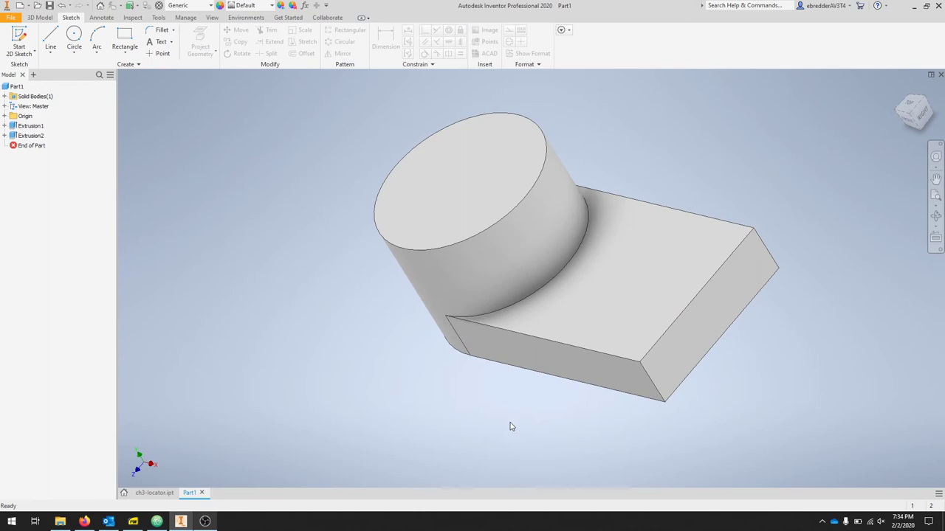
Start a new 2D sketch on the cylinder's top face.
shift+middle_drag(511, 426, 649, 406)
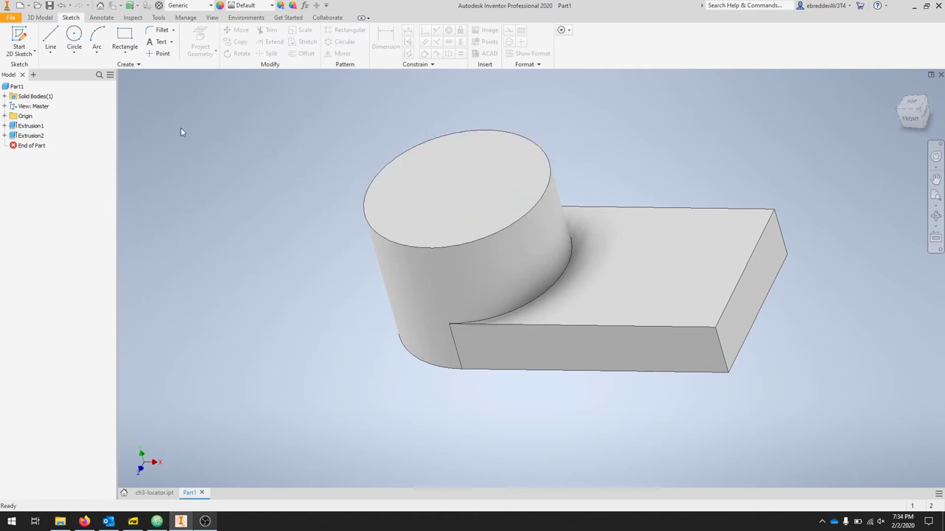
click(20, 39)
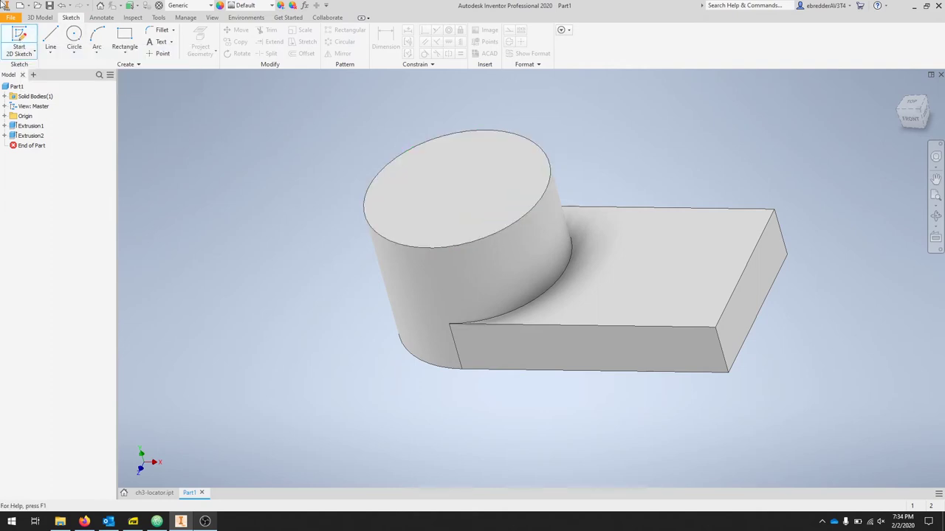
click(496, 183)
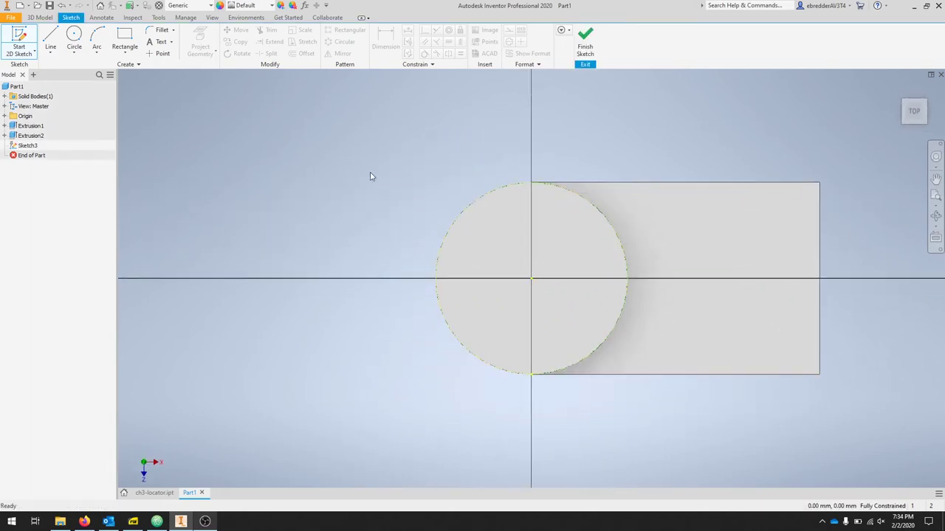
Draw a 30 mm circle centred at the origin of the cylinder top.
click(76, 37)
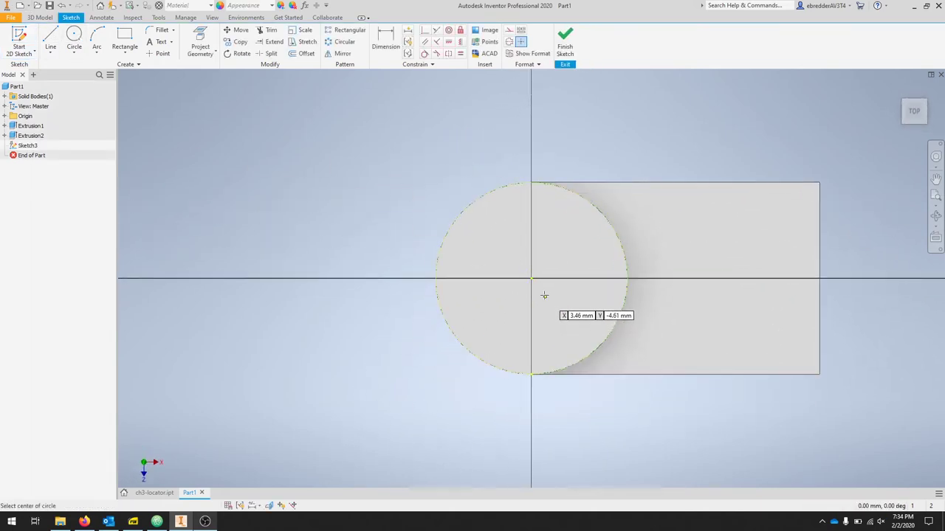
click(531, 279)
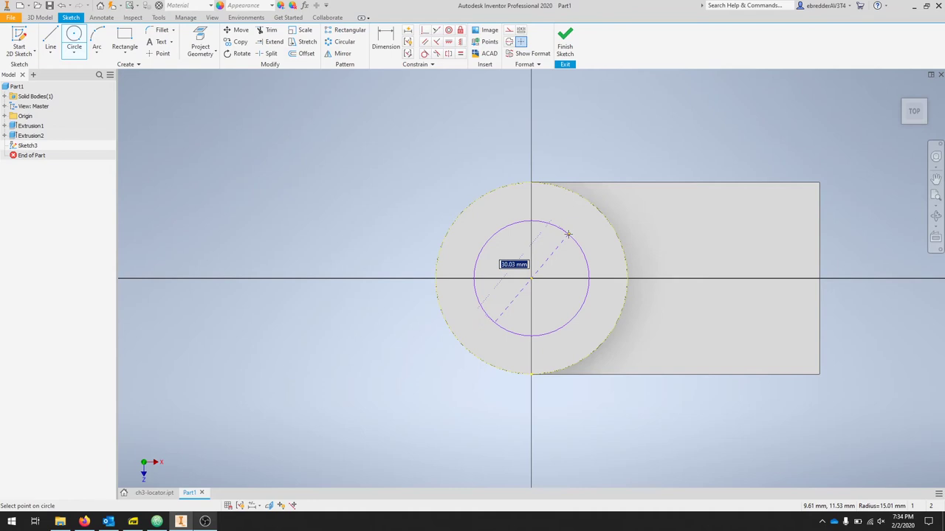
text(30)
key(Return)
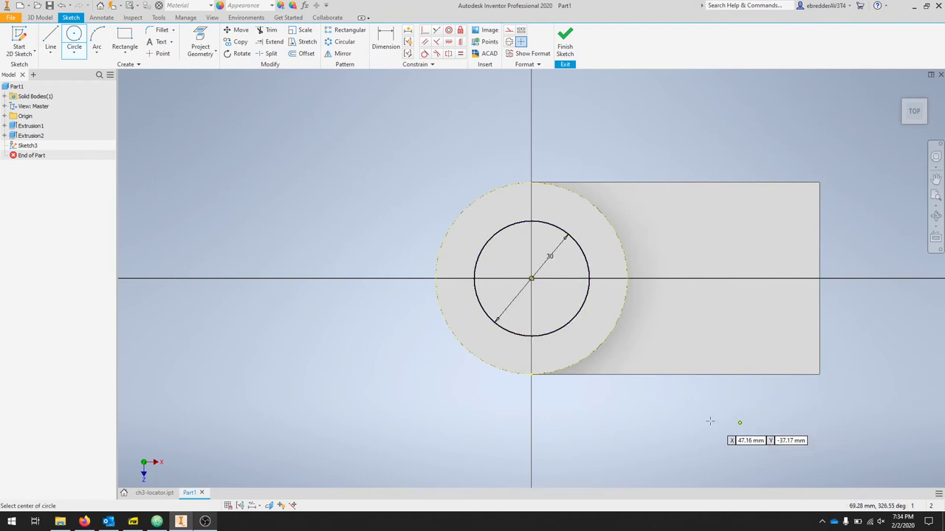
mouse_move(654, 411)
middle_down()
mouse_move(660, 372)
mouse_move(601, 374)
middle_up()
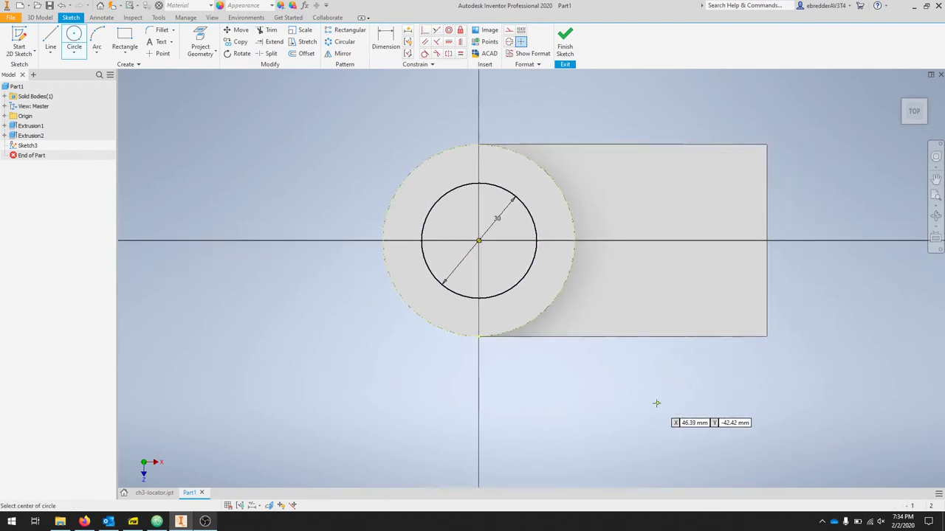
shift+middle_drag(702, 348, 649, 411)
key(e)
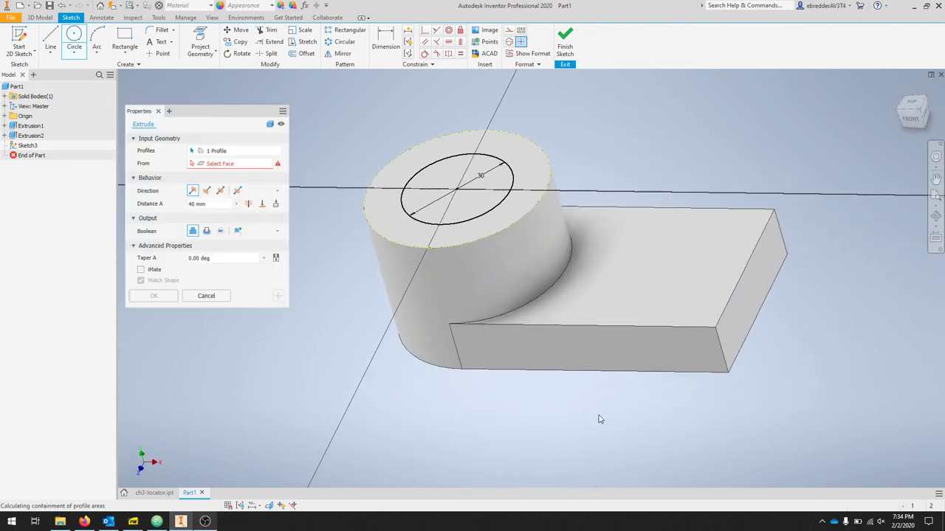
Cut the 30 mm circle Through All to bore through the cylinder boss.
click(207, 231)
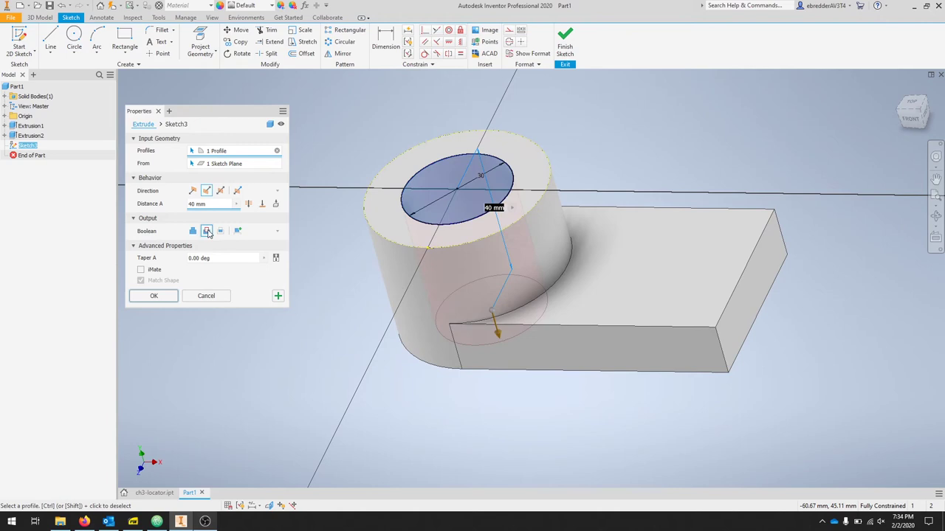
click(248, 204)
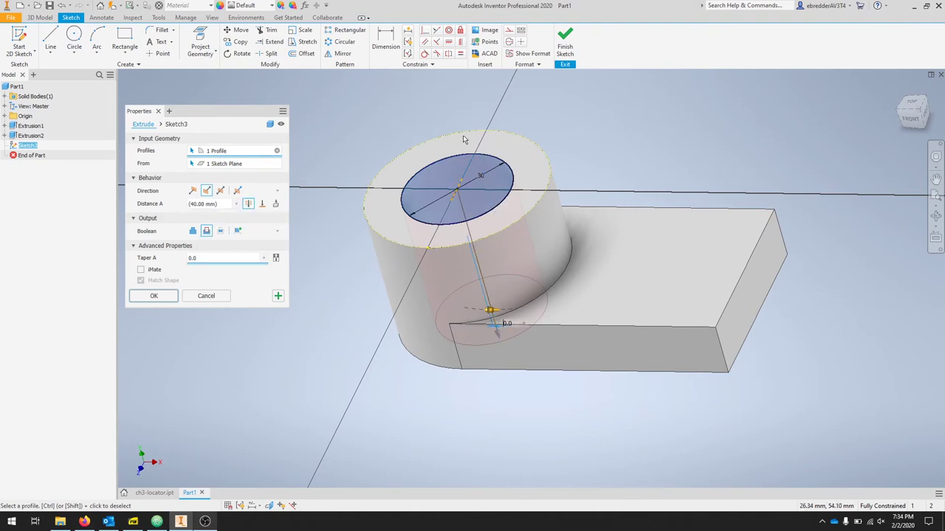
click(156, 296)
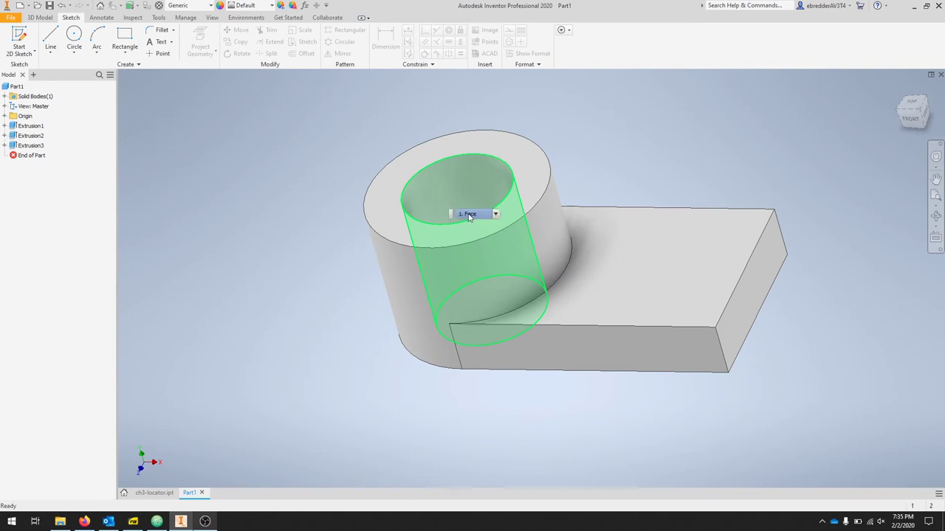
Add a 20 mm through hole on the block top, 25 mm from the back edge and 30 mm from the end edge.
click(41, 18)
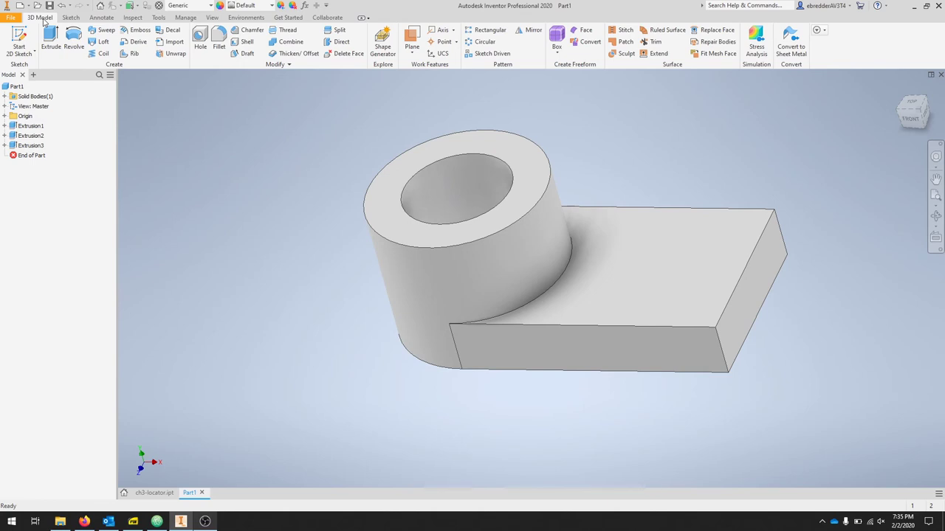
click(200, 37)
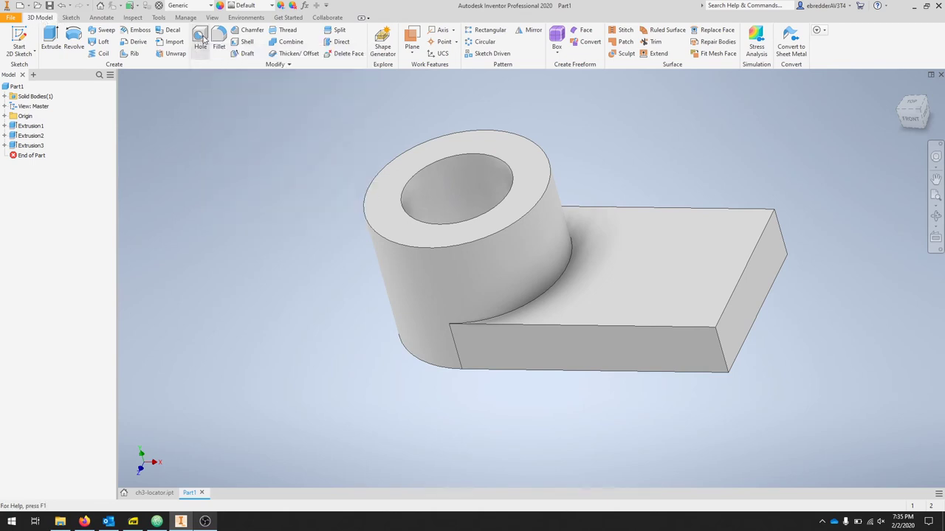
click(646, 277)
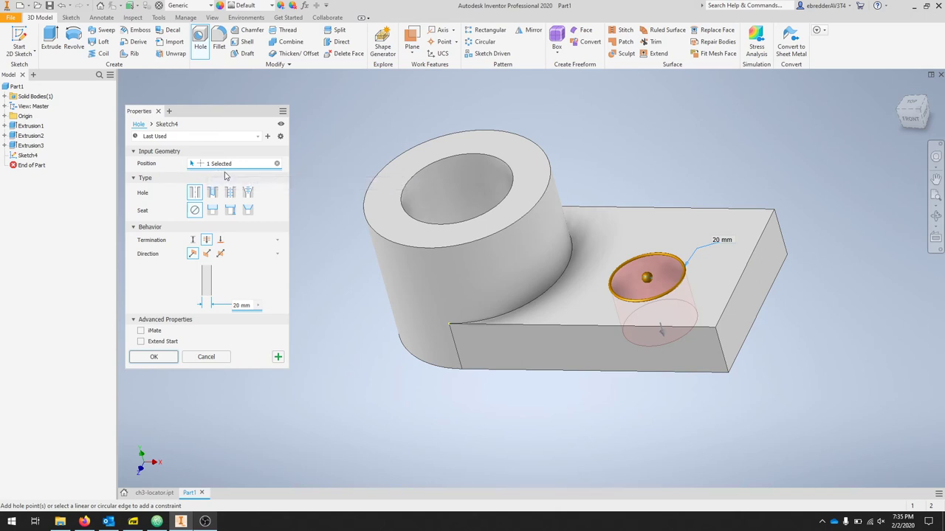
click(716, 212)
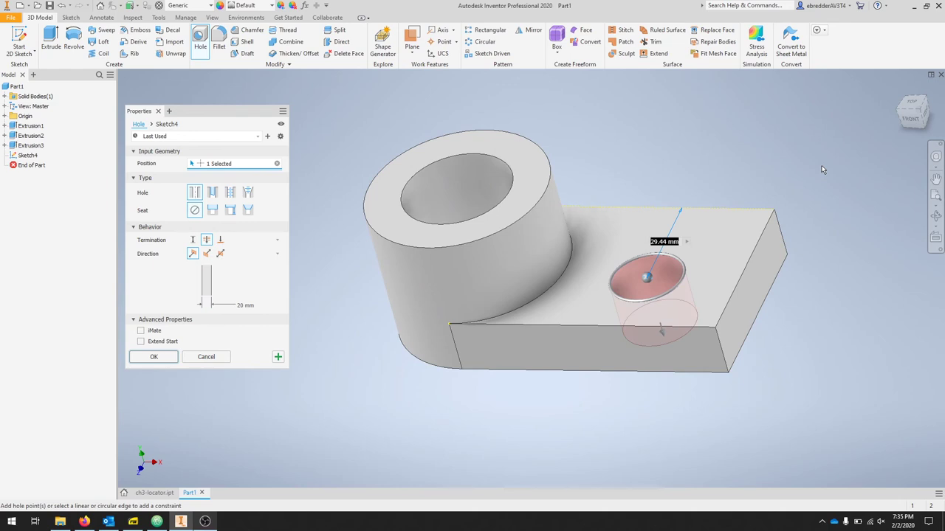
text(50/2)
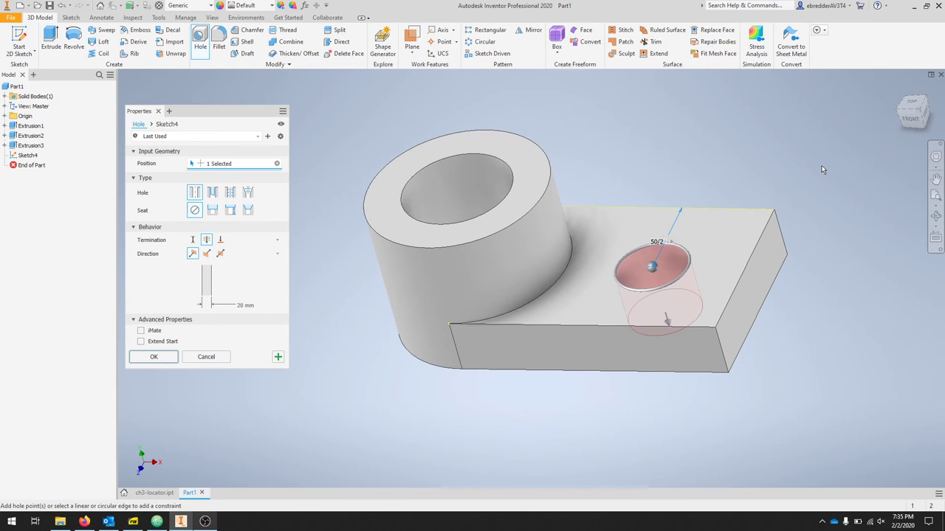
click(748, 264)
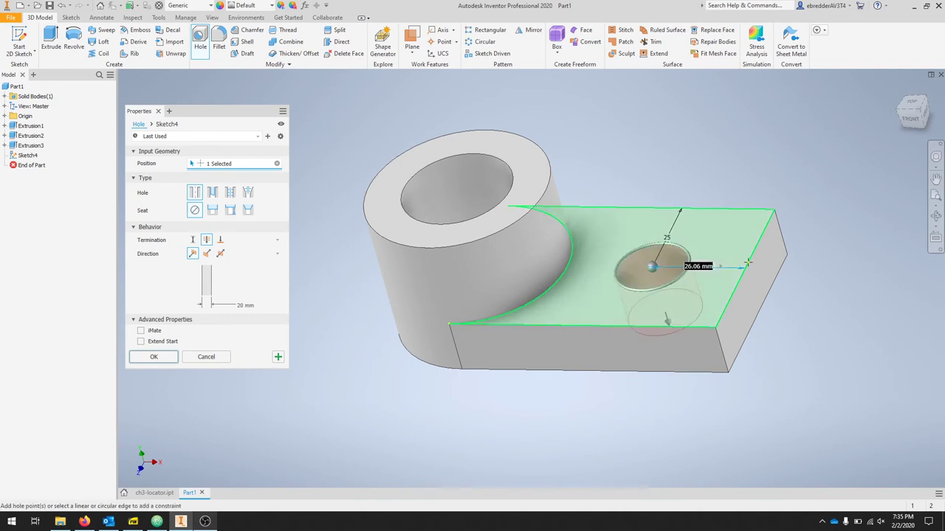
text(30)
key(Return)
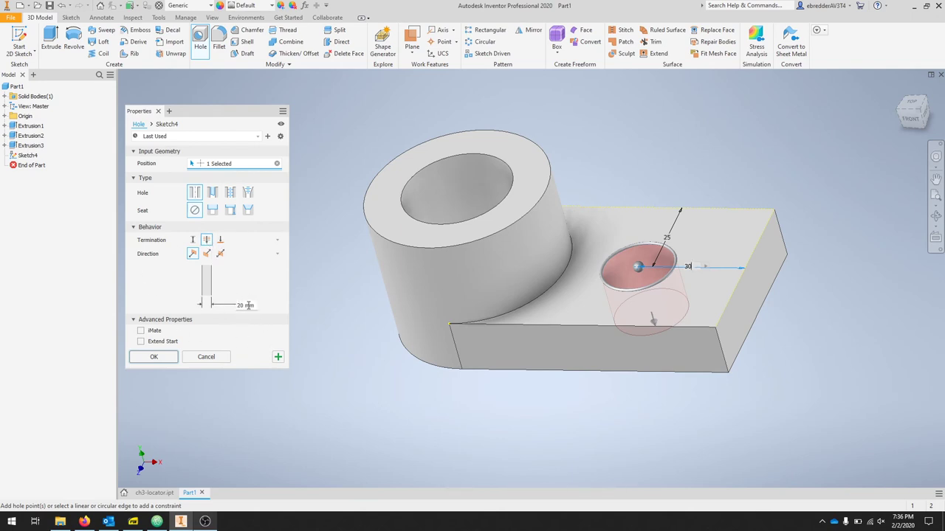
click(153, 357)
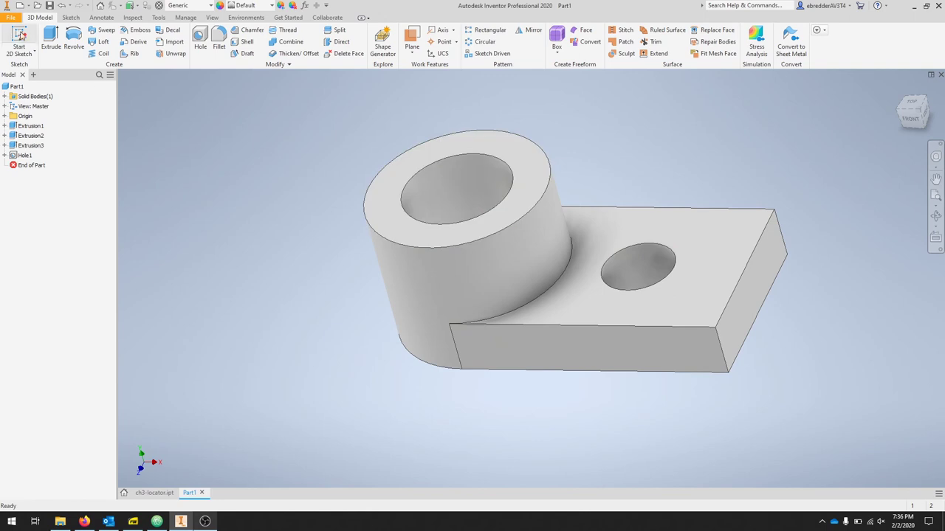
Sketch on the block's end face and draw a rectangle spanning its top and bottom edges.
key(s)
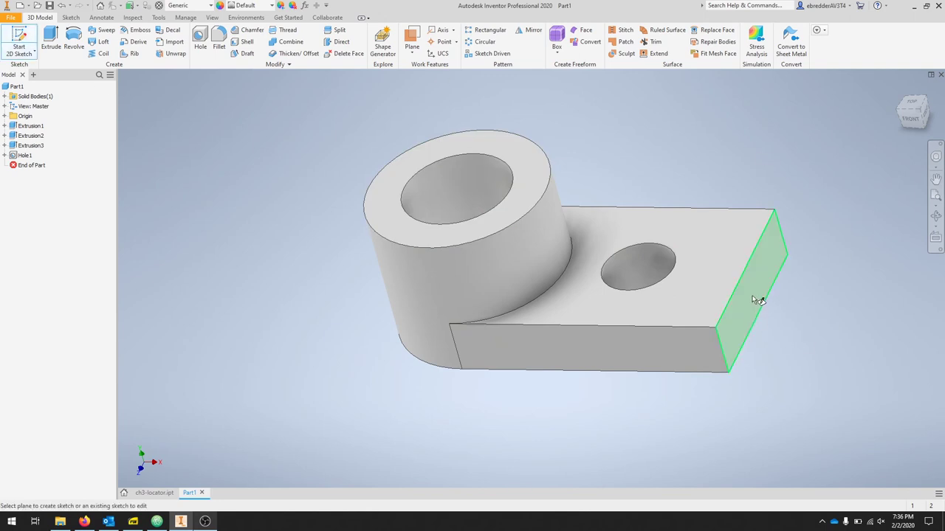
click(753, 295)
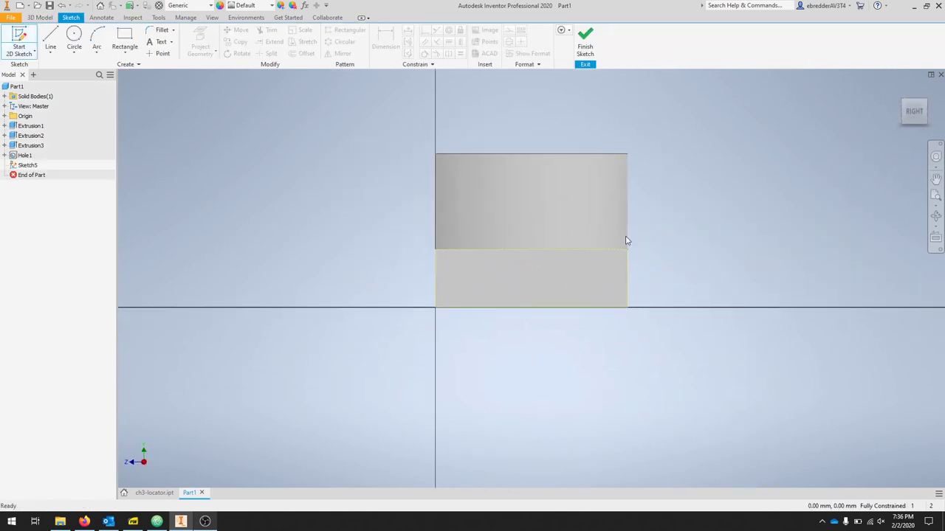
click(125, 39)
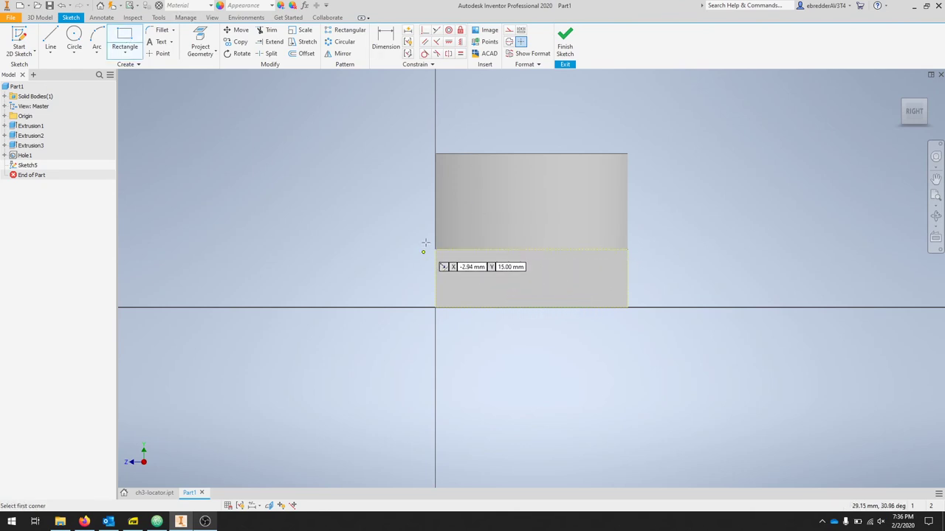
click(485, 251)
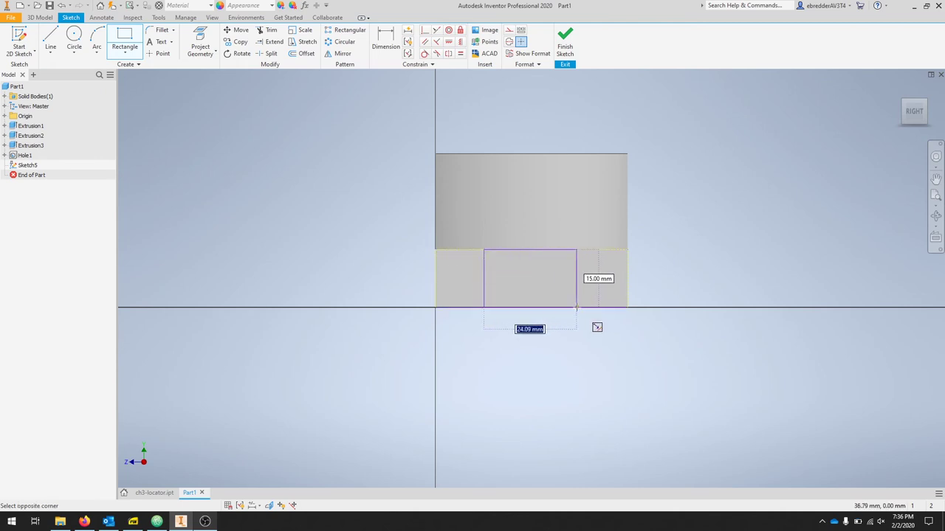
click(577, 307)
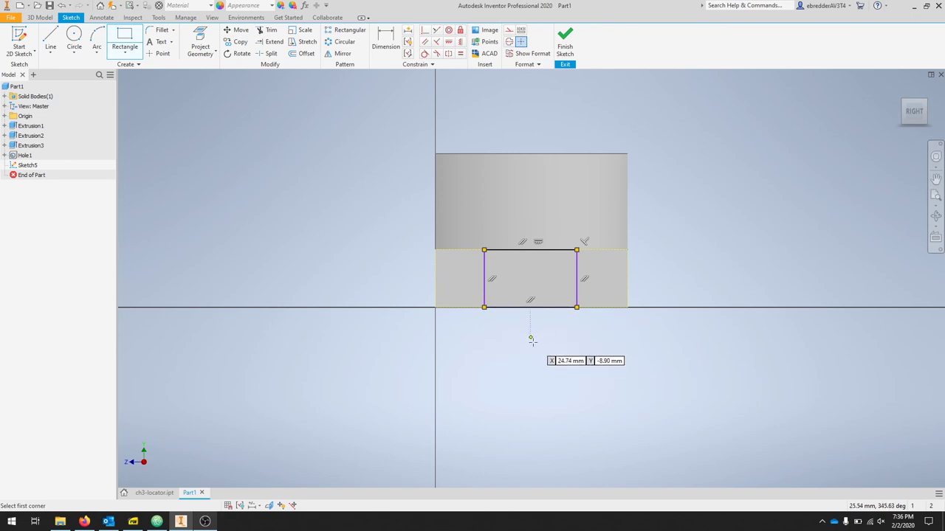
Dimension the rectangle's width to 20 mm.
key(d)
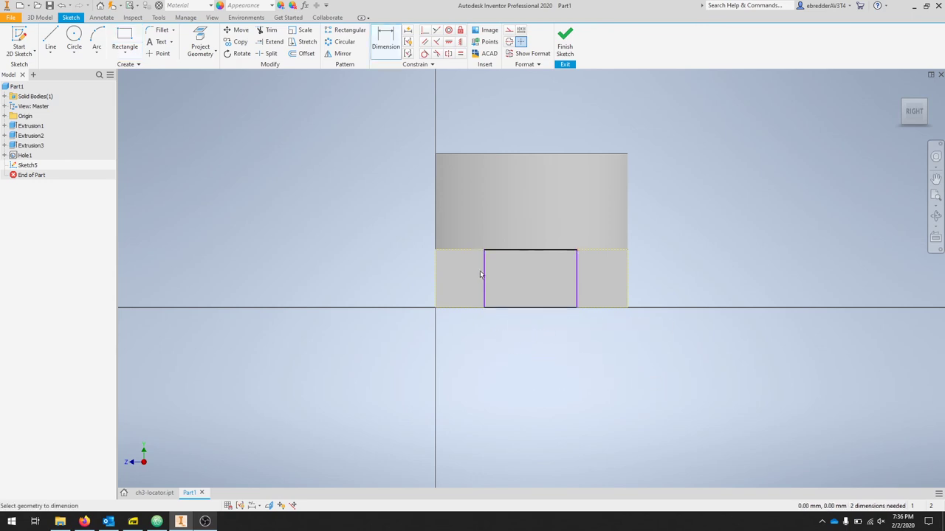
click(533, 250)
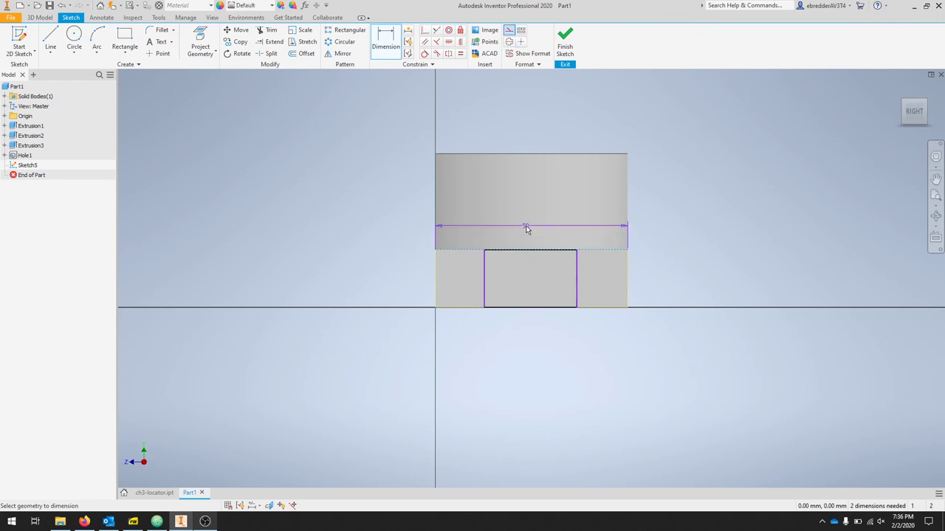
key(Escape)
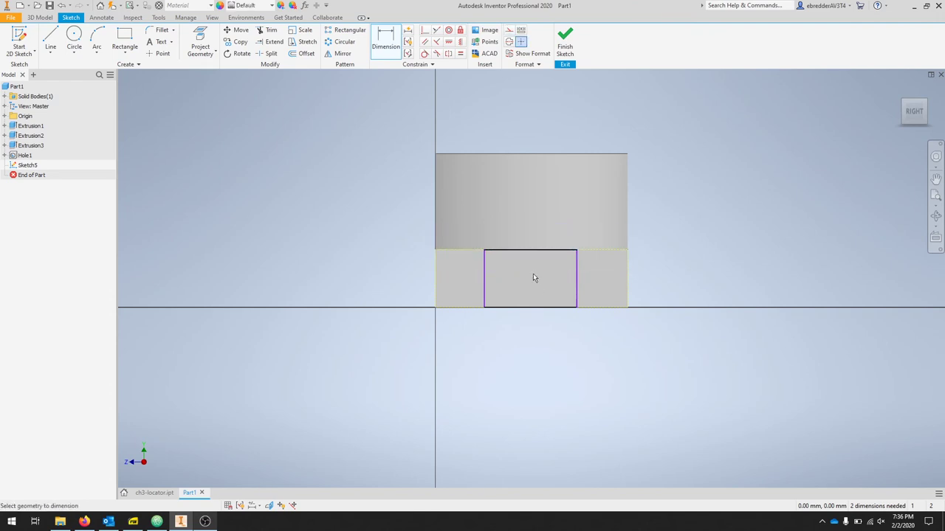
click(485, 251)
click(576, 252)
click(532, 228)
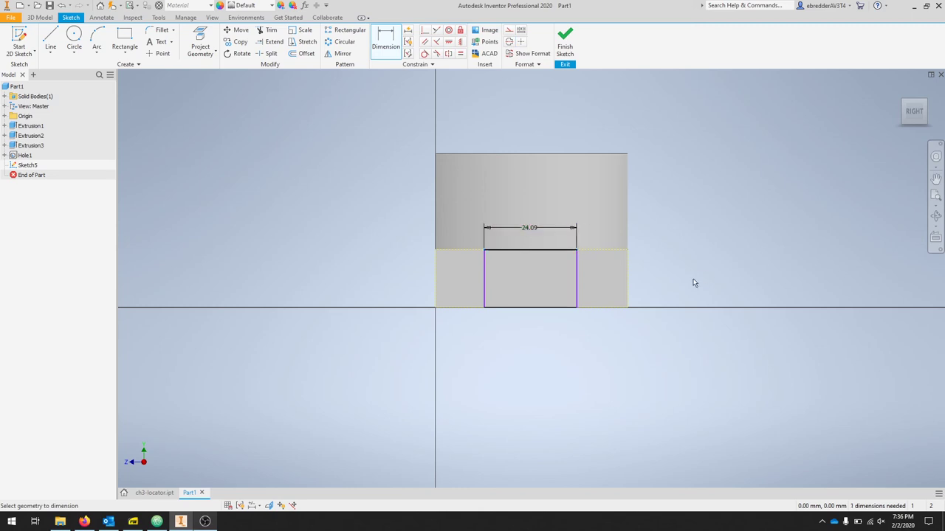
click(526, 230)
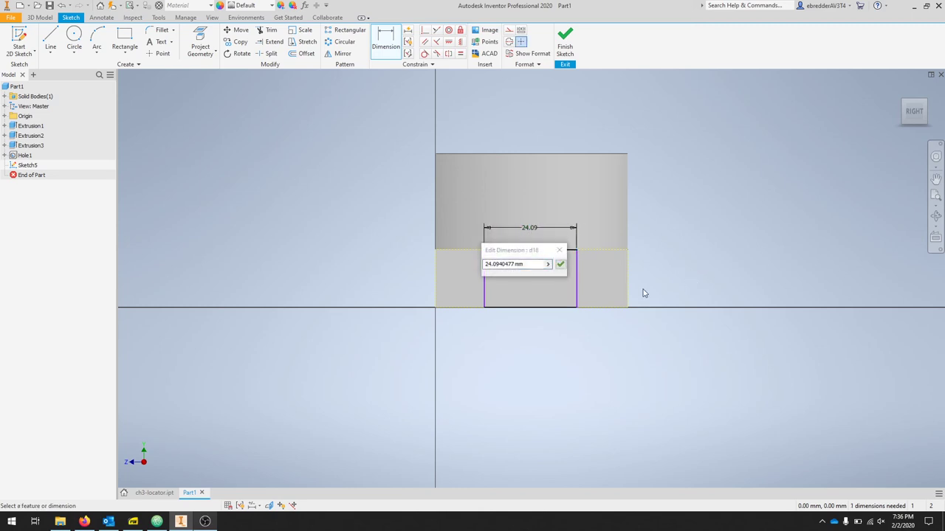
drag(522, 266, 480, 271)
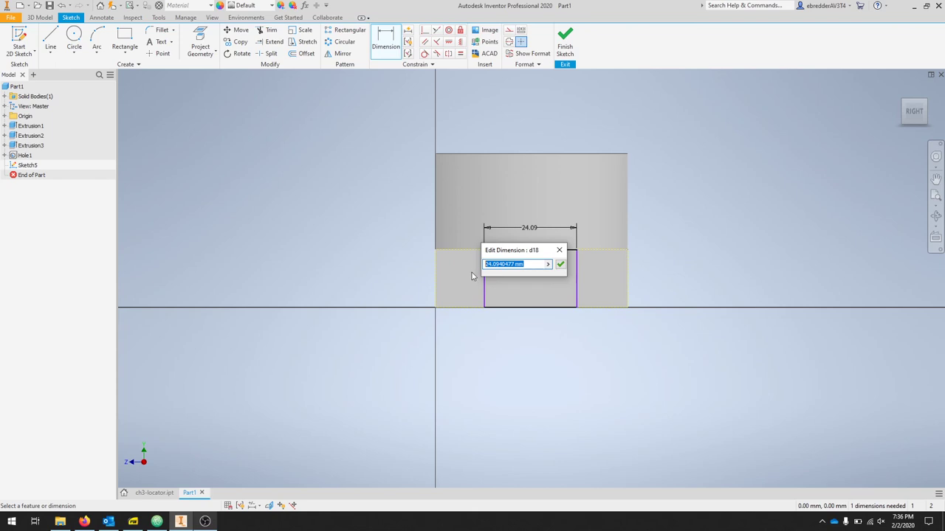
text(20)
key(Return)
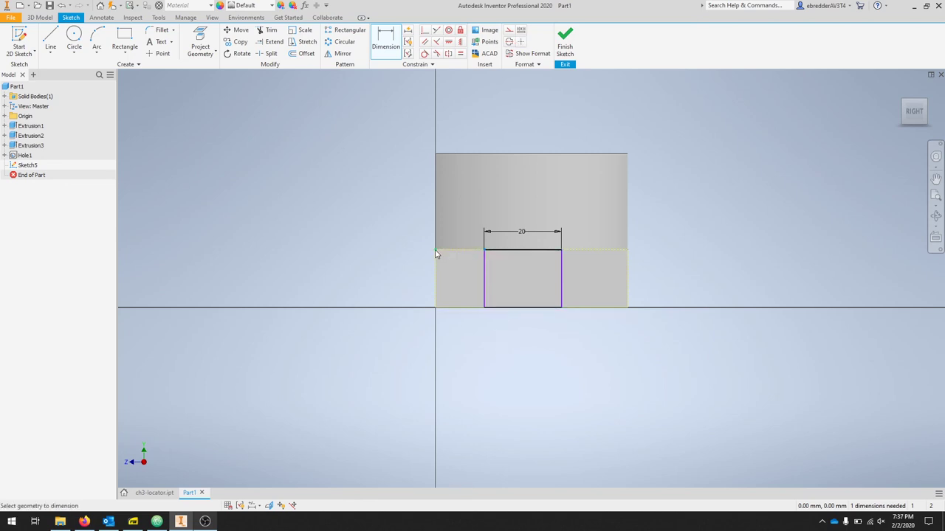
Set the rectangle 15 mm from the face's left edge and finish the sketch.
click(463, 231)
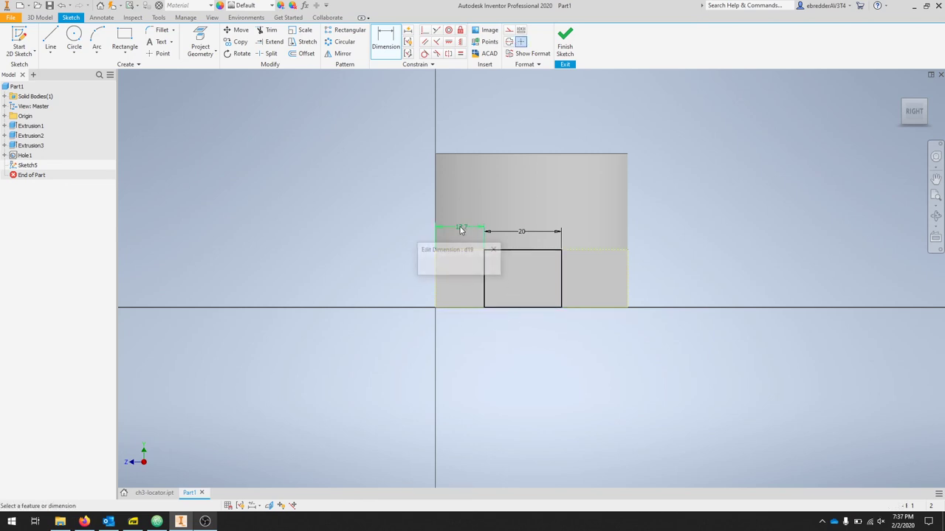
text(5)
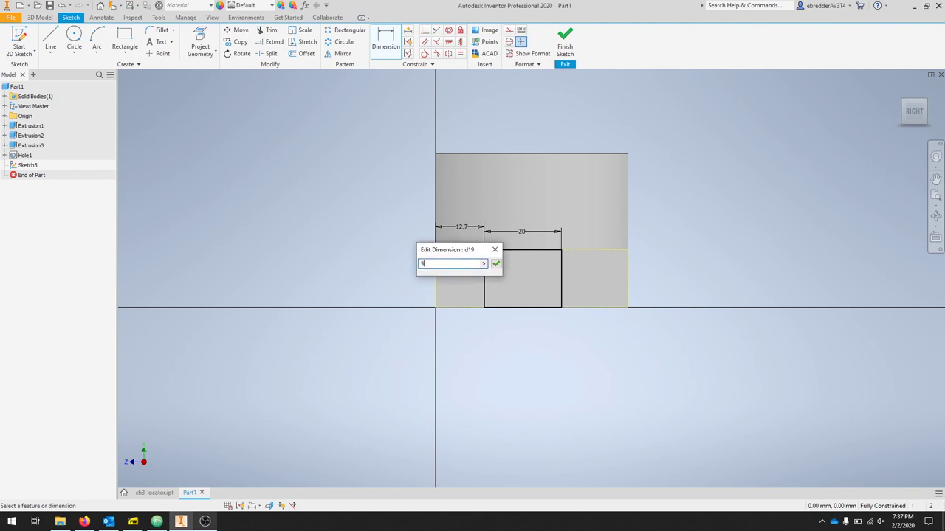
text(0-)
text(2)
text(0))
text(()
click(495, 264)
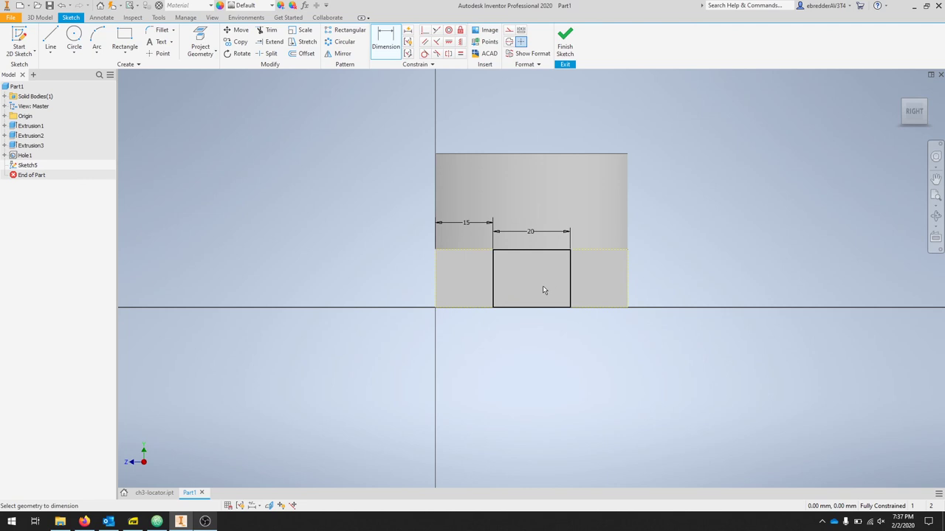
click(565, 40)
key(e)
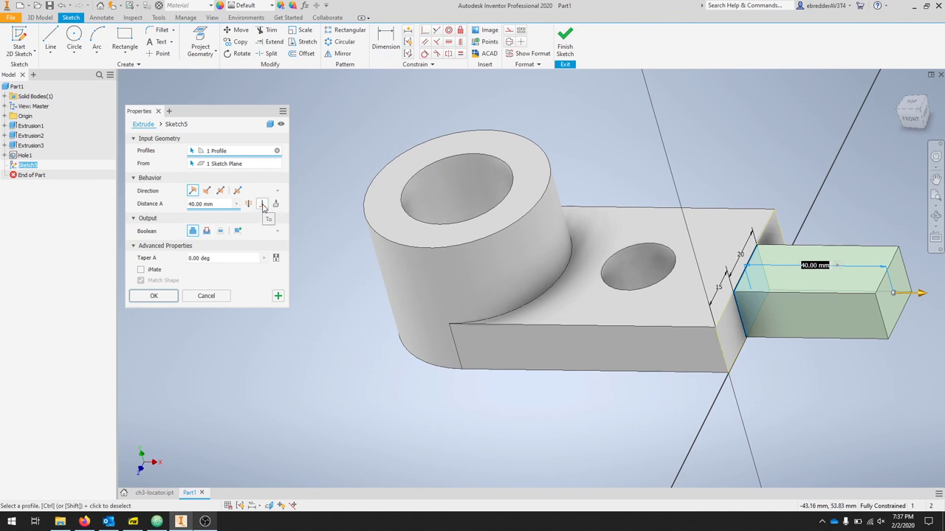
Extrude-cut the rectangle from the block end up to the hole's wall, opening the slot.
click(262, 205)
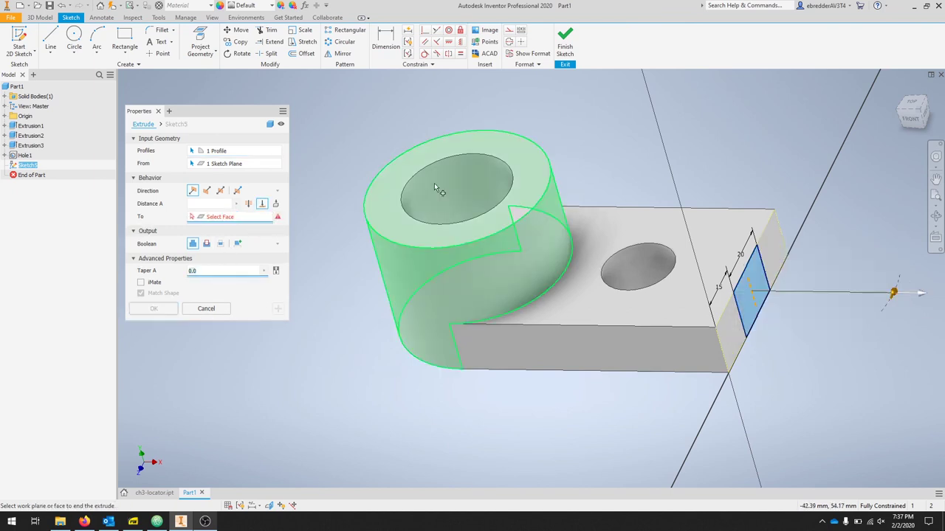
click(647, 269)
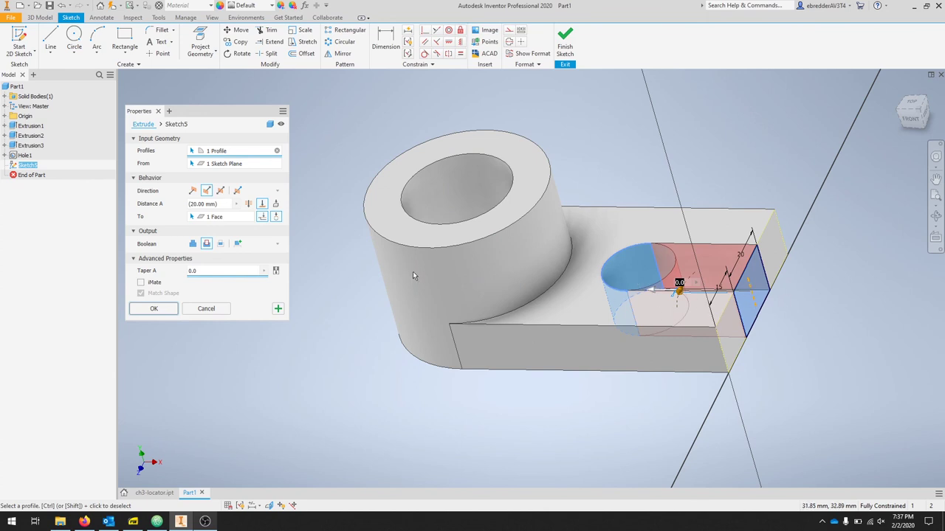
click(152, 310)
shift+middle_drag(738, 152, 761, 155)
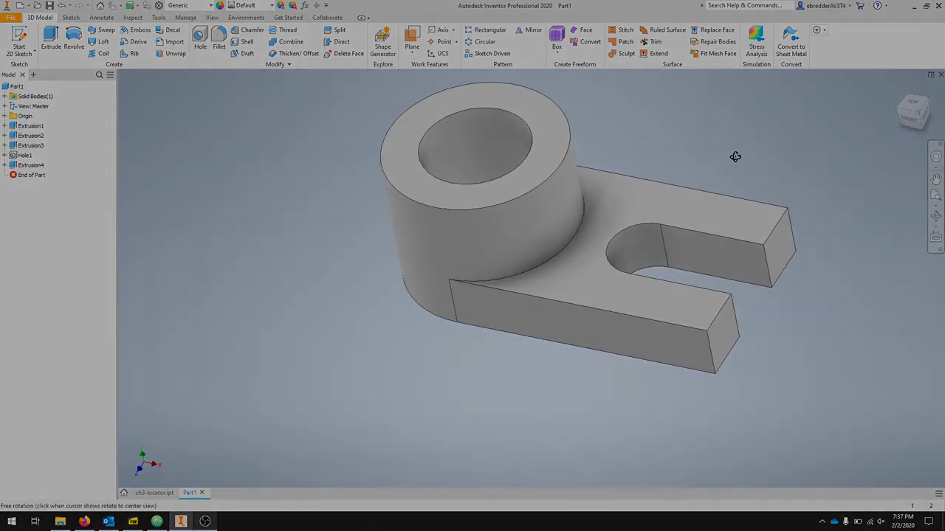